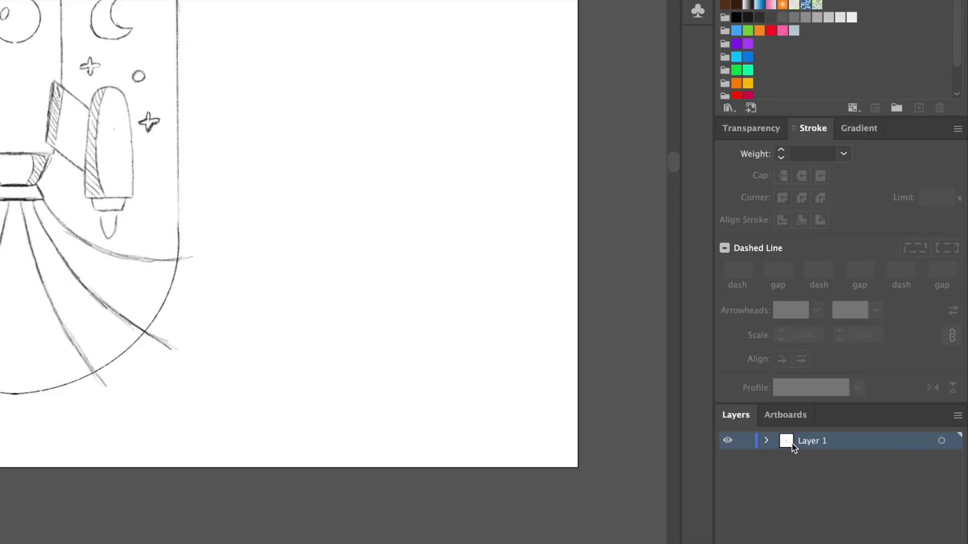
Step: Rename the sketch layer to Reference and make it a dimmed template
double_click(786, 443)
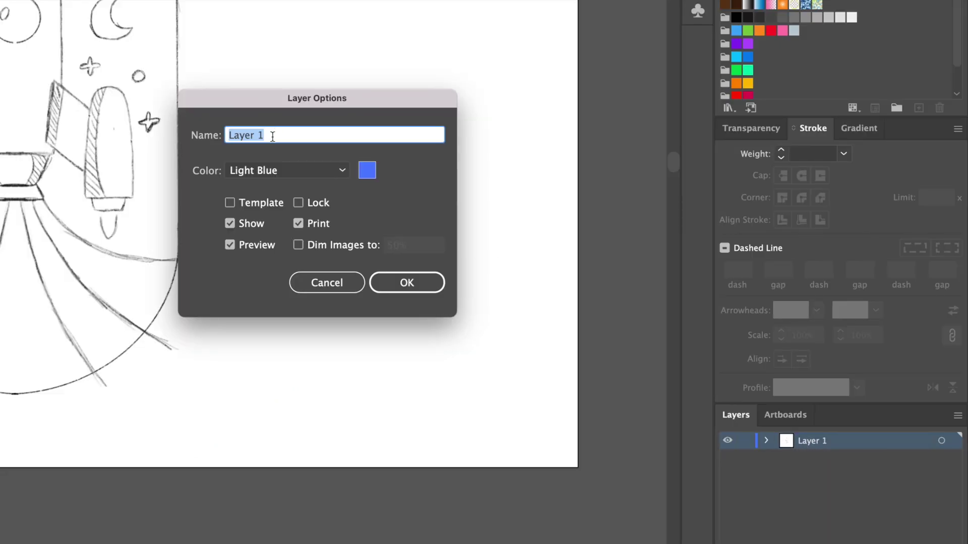
text(Reference)
click(249, 204)
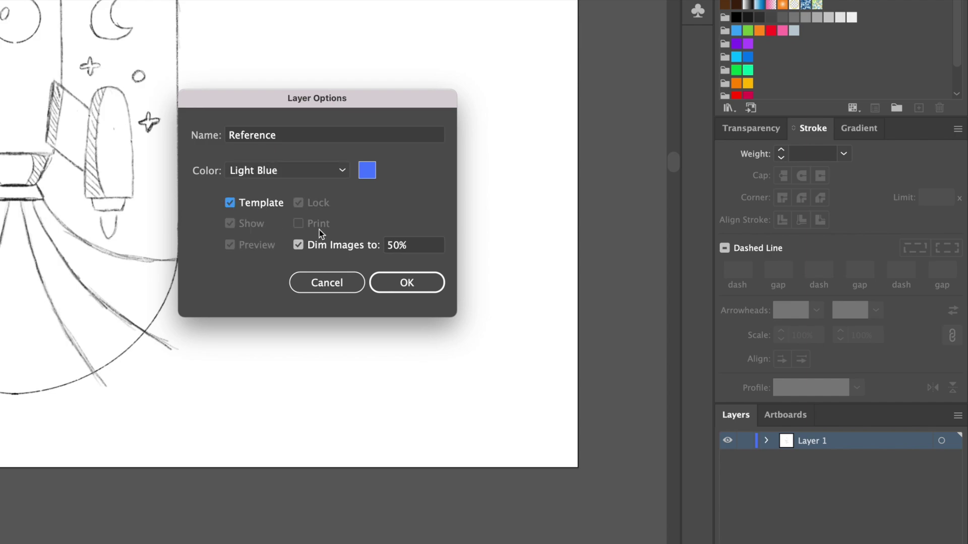
double_click(411, 245)
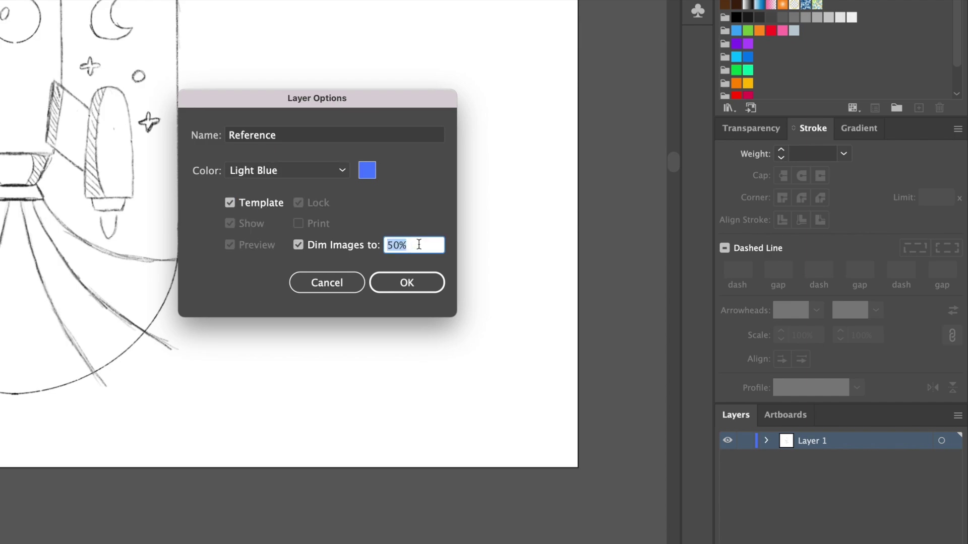
click(407, 283)
Step: Add a new layer above it named Badge Outline
click(900, 531)
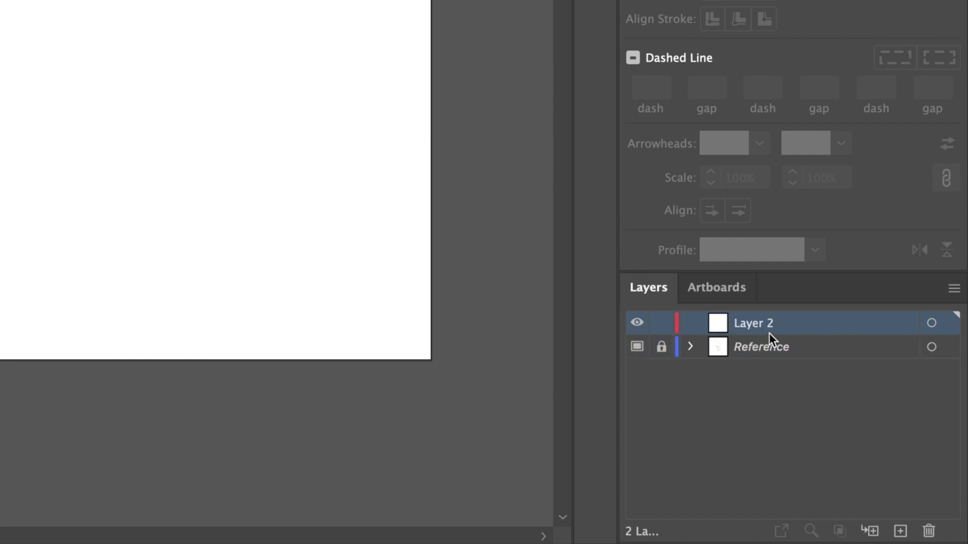
double_click(755, 323)
text(Badge Outline)
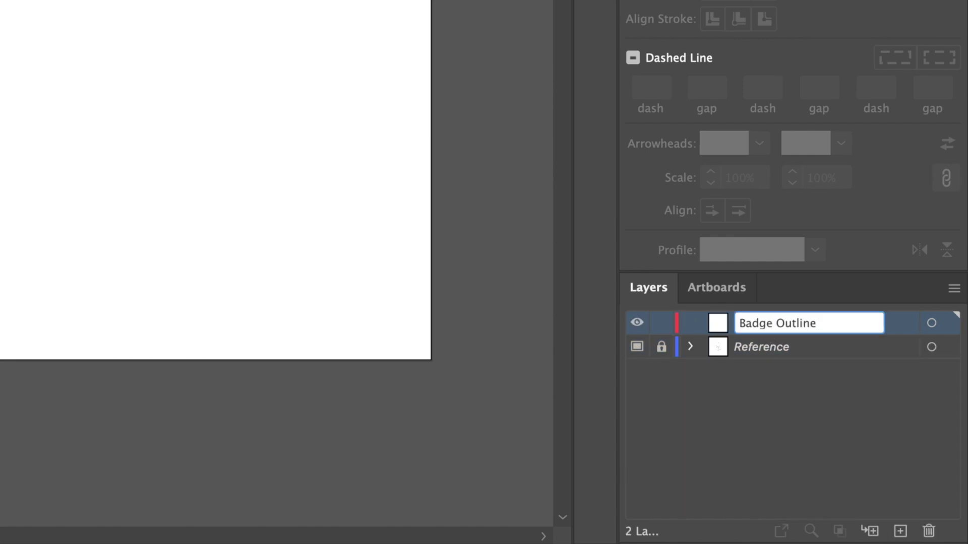
key(Return)
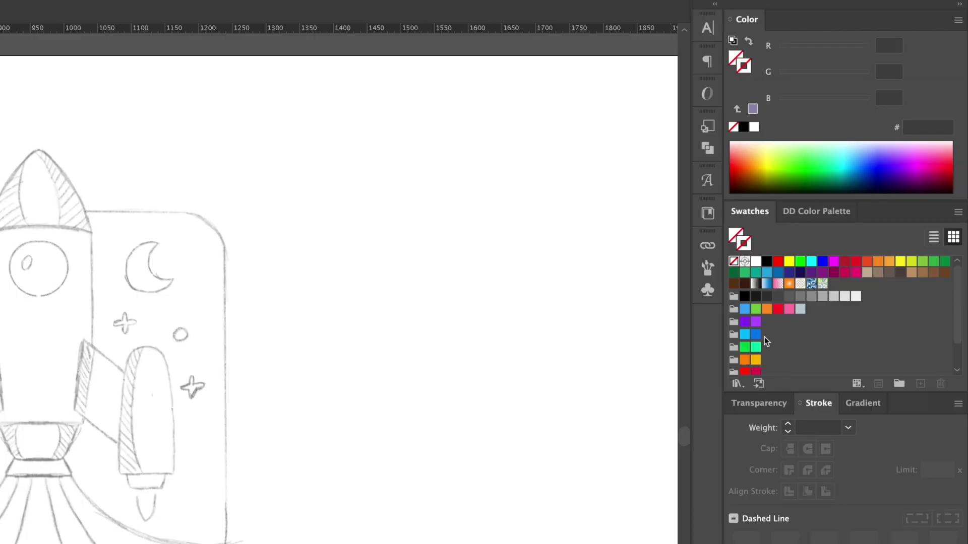
Step: Make the 20 pt stroke dark purple #291054 with round caps and round joins
click(765, 337)
click(809, 213)
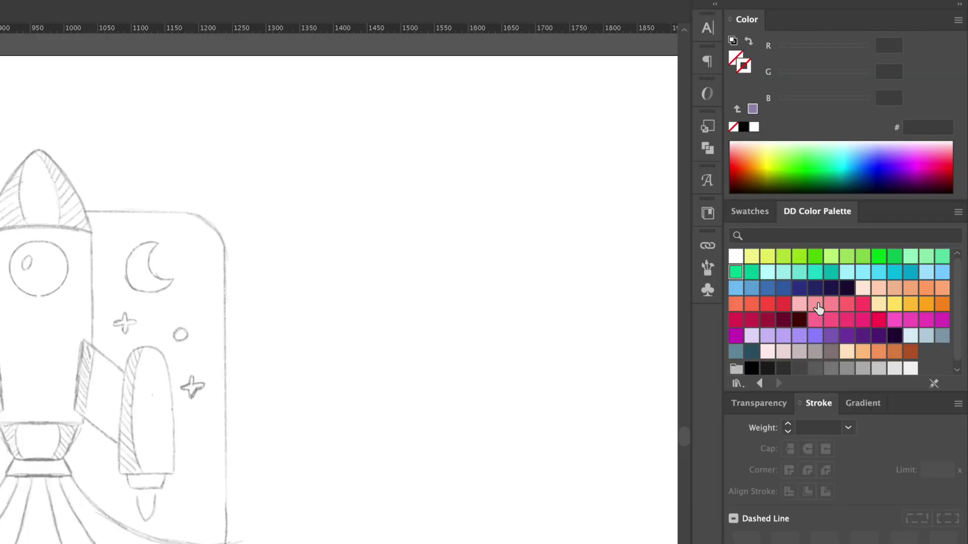
click(764, 212)
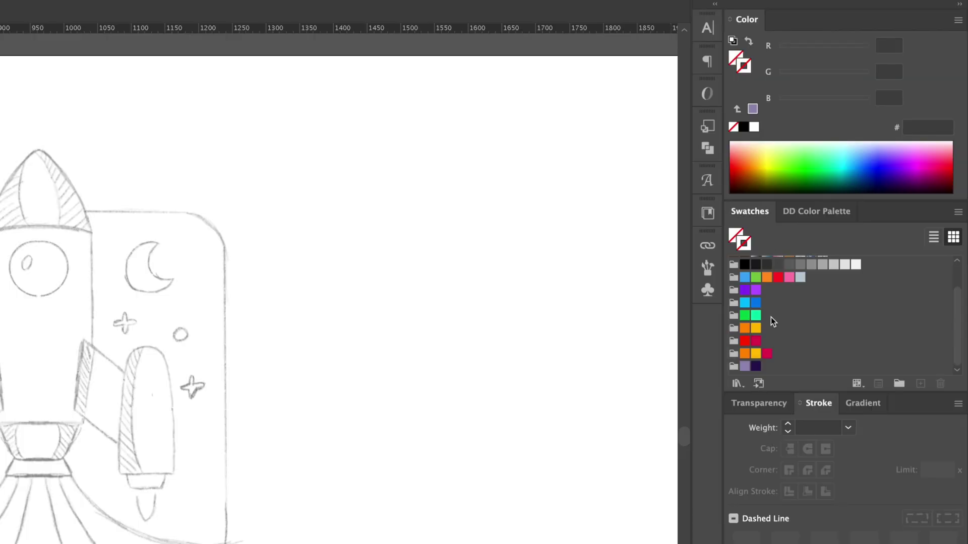
click(754, 367)
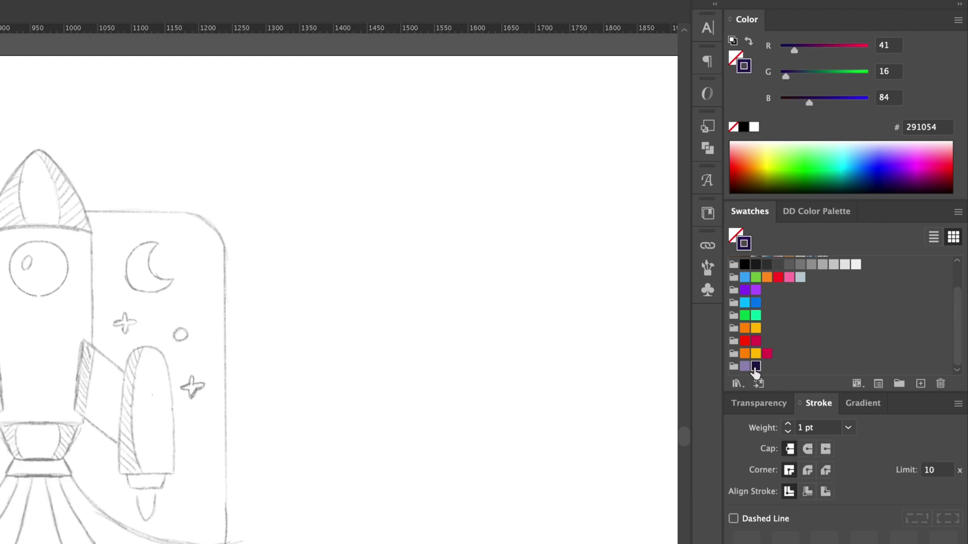
click(806, 448)
click(807, 470)
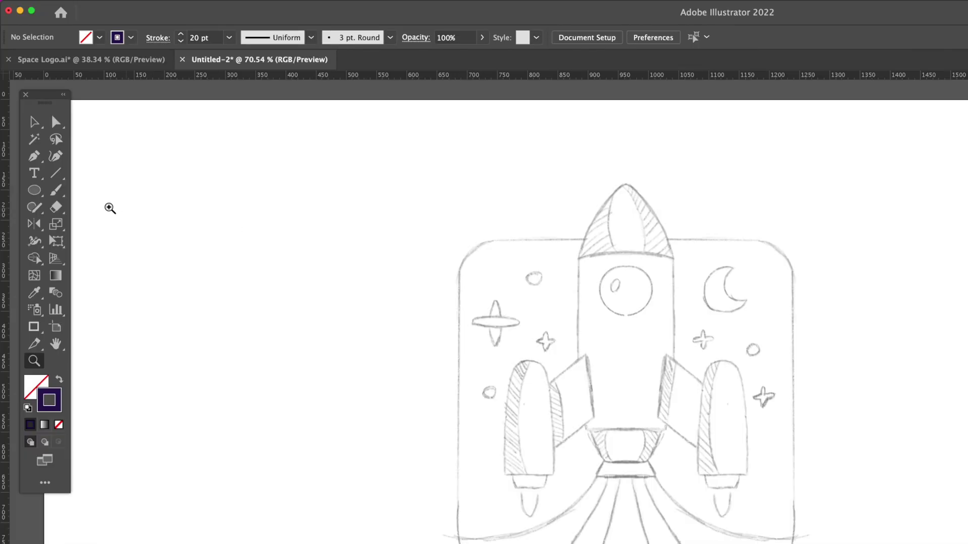
Step: Draw the badge rectangle over the sketch, rounding its top corners and its bottom into a semicircle
drag(35, 191, 38, 193)
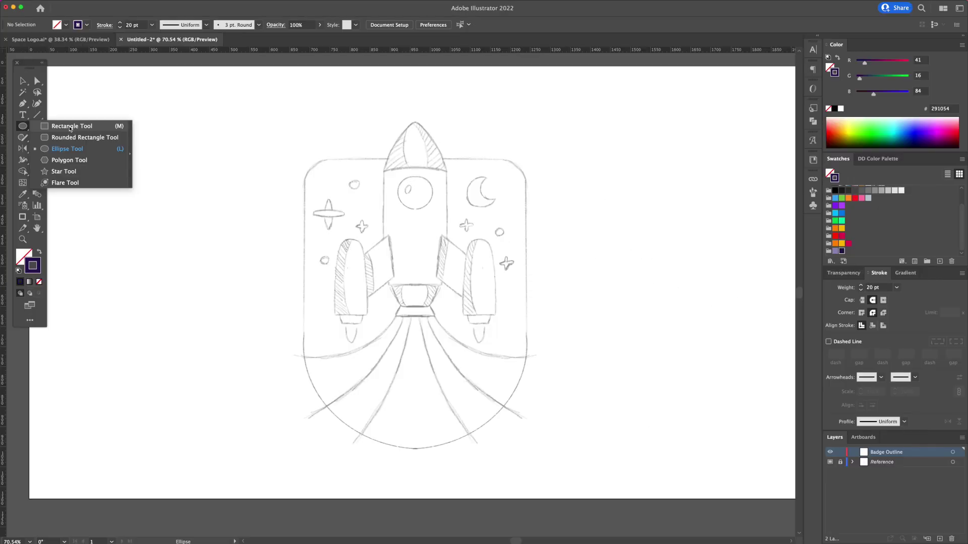
click(70, 127)
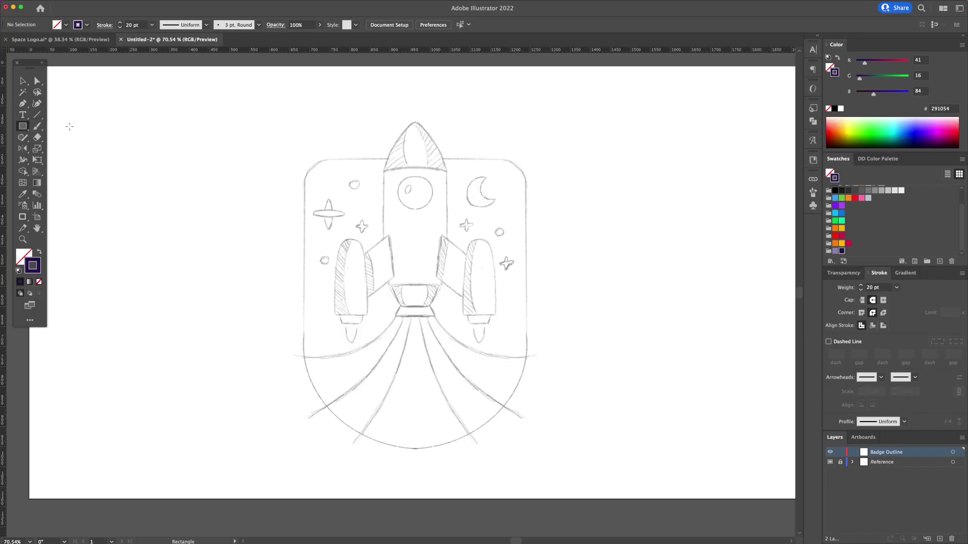
mouse_move(414, 241)
mouse_down()
mouse_move(506, 265)
mouse_move(525, 240)
mouse_up()
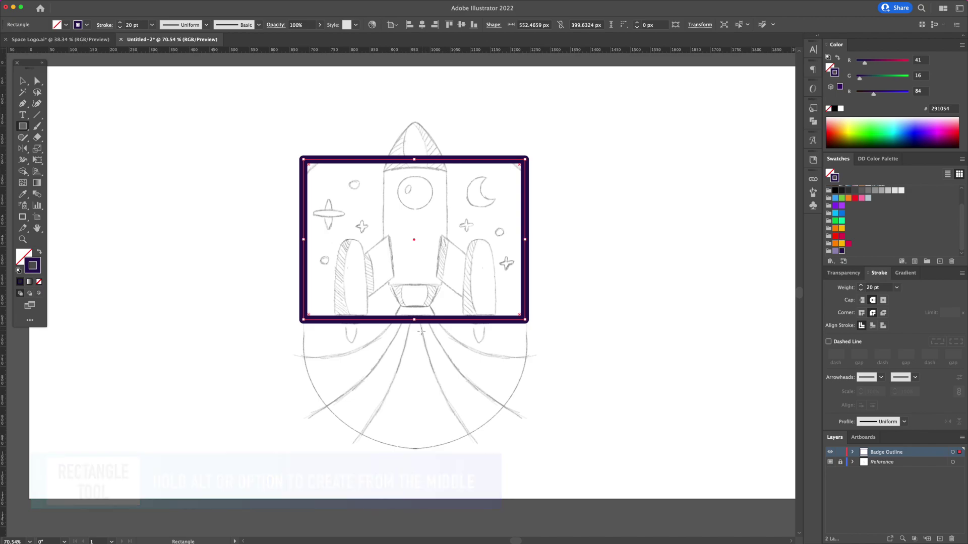
drag(415, 321, 420, 450)
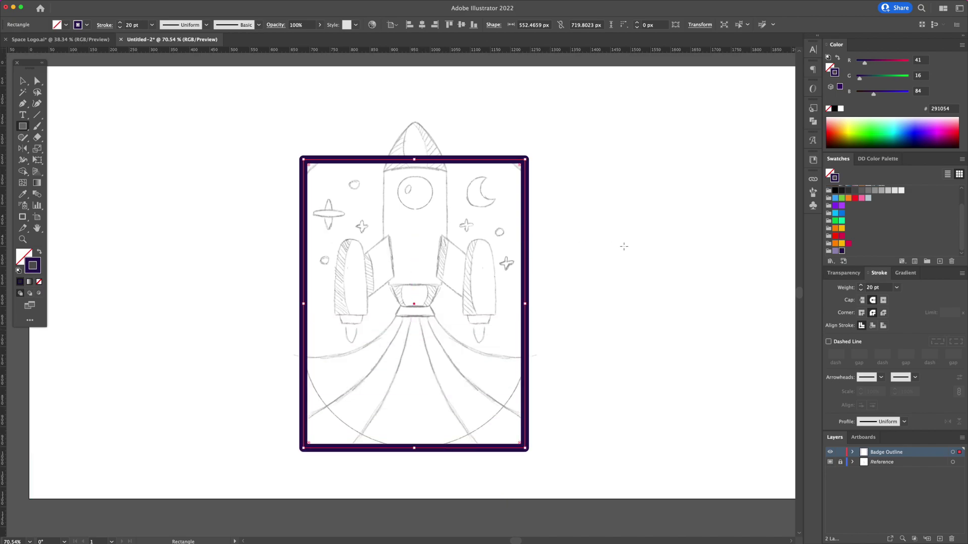
key(v)
click(61, 89)
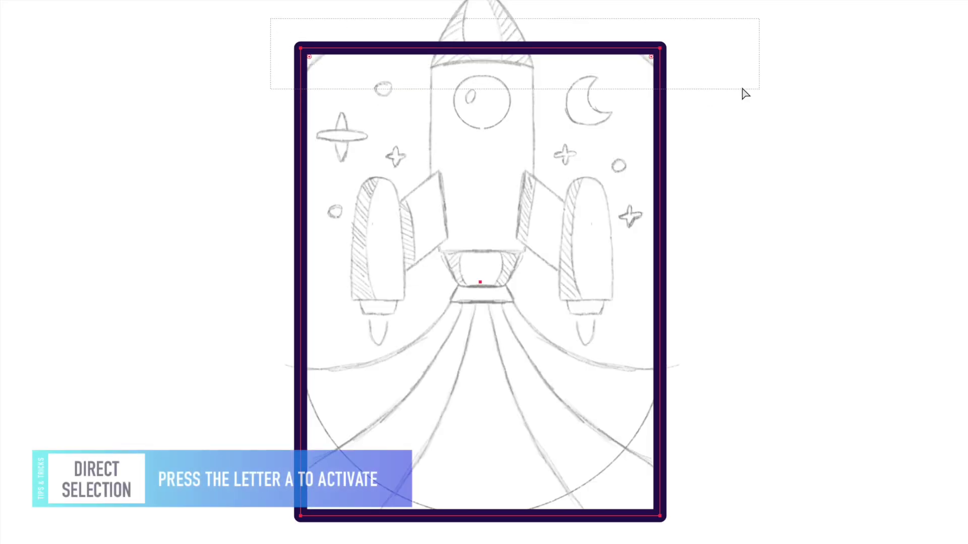
mouse_move(643, 56)
mouse_down()
mouse_move(561, 111)
mouse_move(605, 99)
mouse_up()
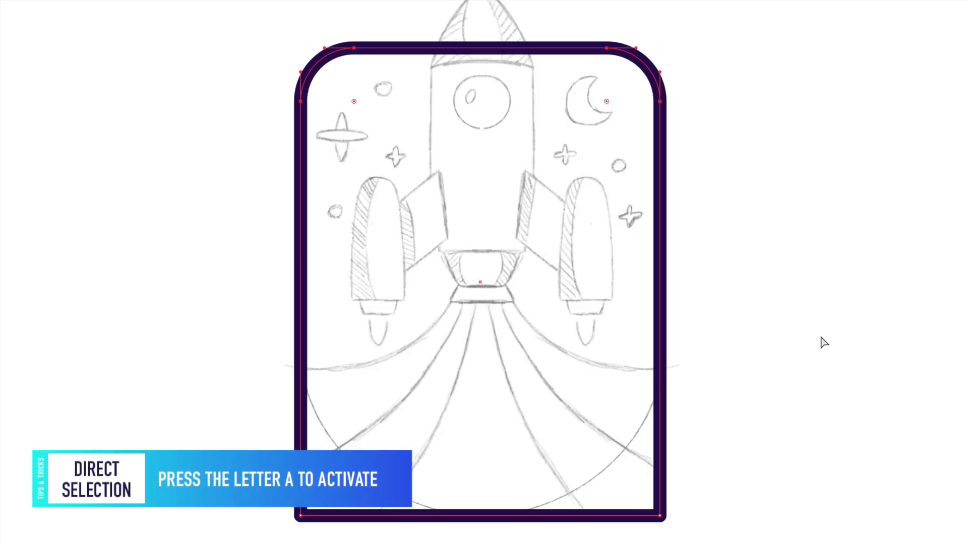
drag(316, 521, 476, 261)
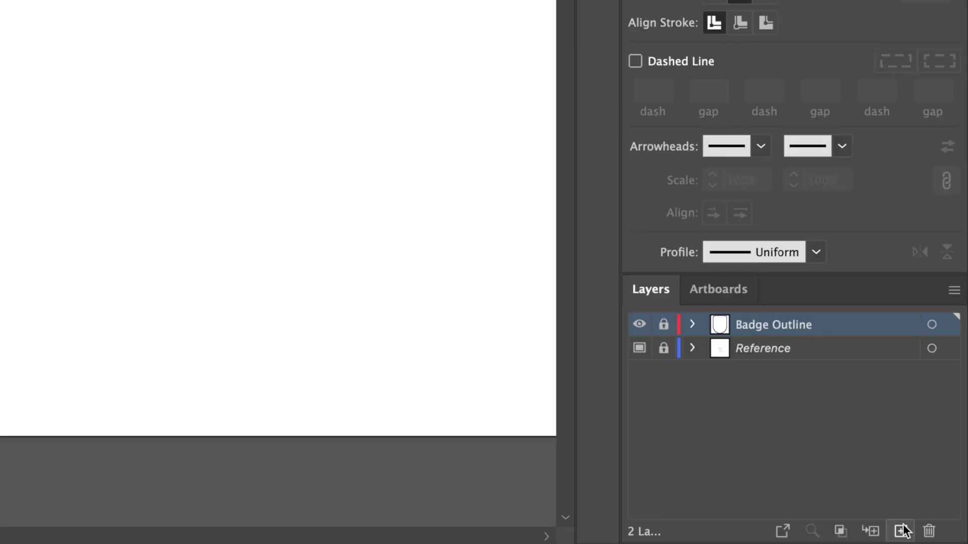
Step: Add a new layer named Rocket Outline above Badge Outline
click(903, 532)
double_click(763, 330)
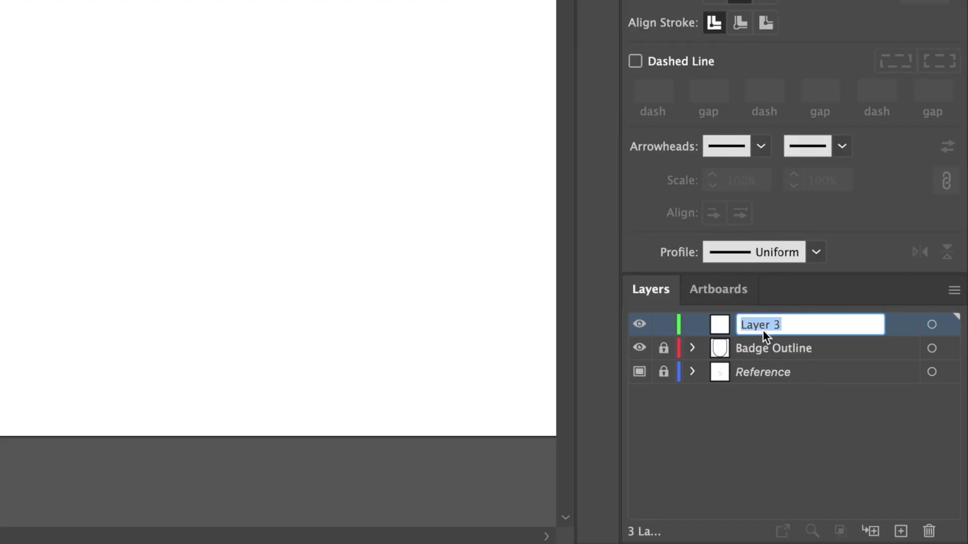
text(Rocket Outline)
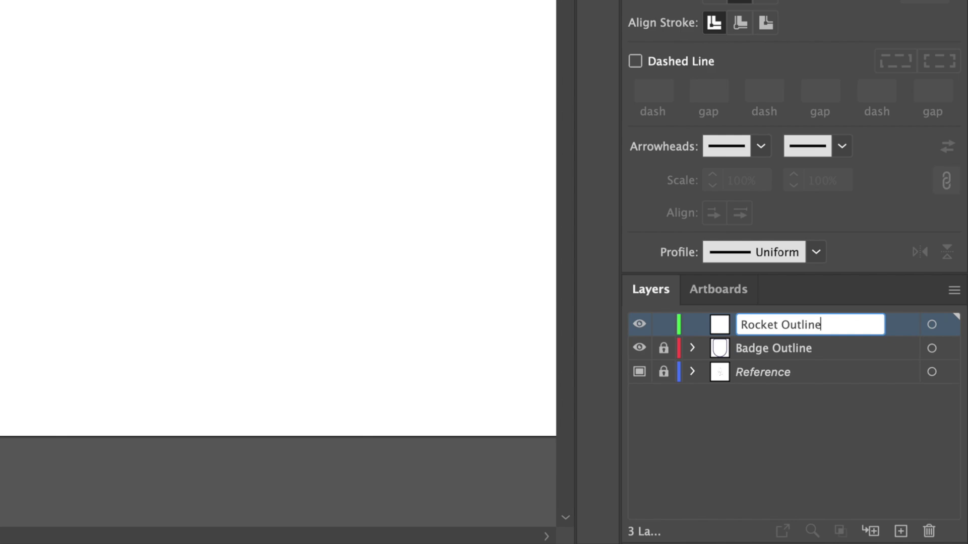
key(Return)
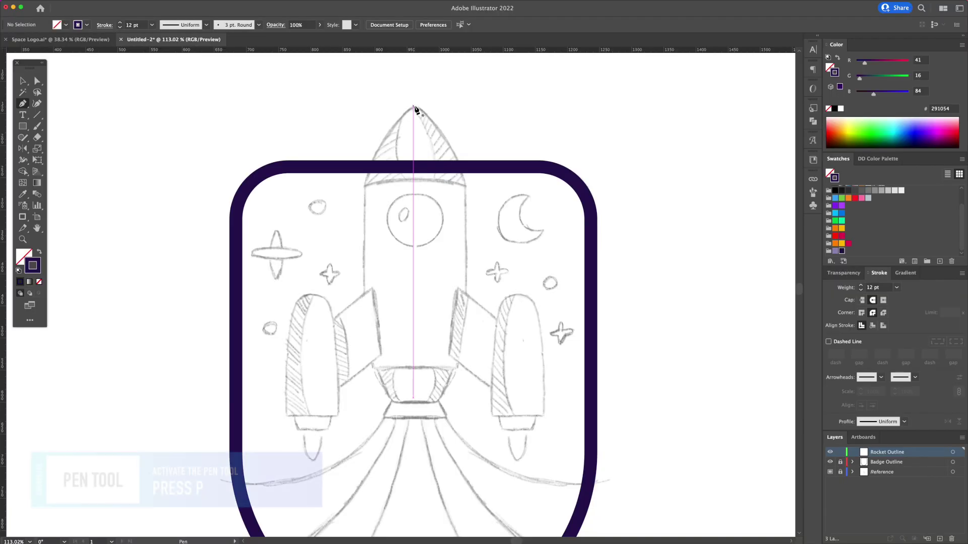
Step: Trace the left half of the rocket body from the curved nose tip down to the base
click(416, 111)
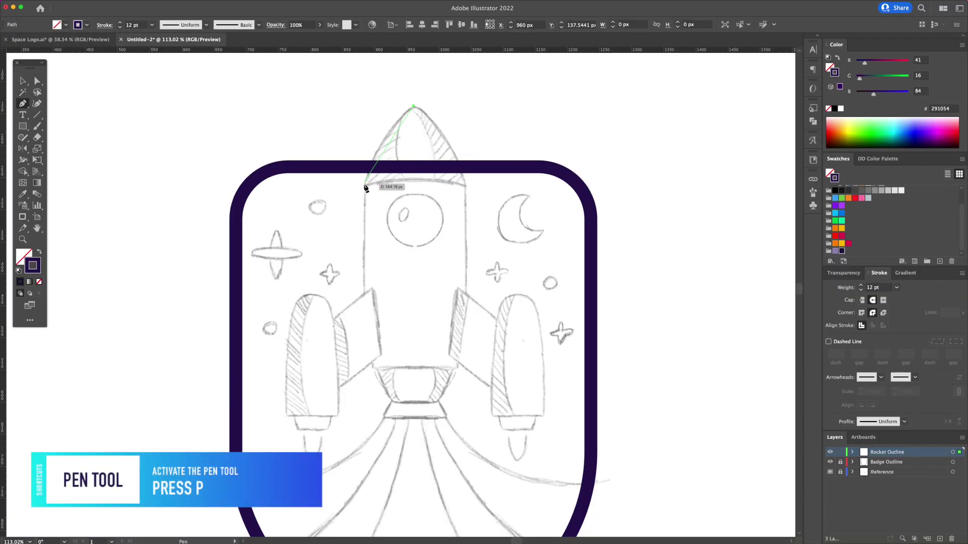
drag(365, 185, 363, 143)
click(366, 185)
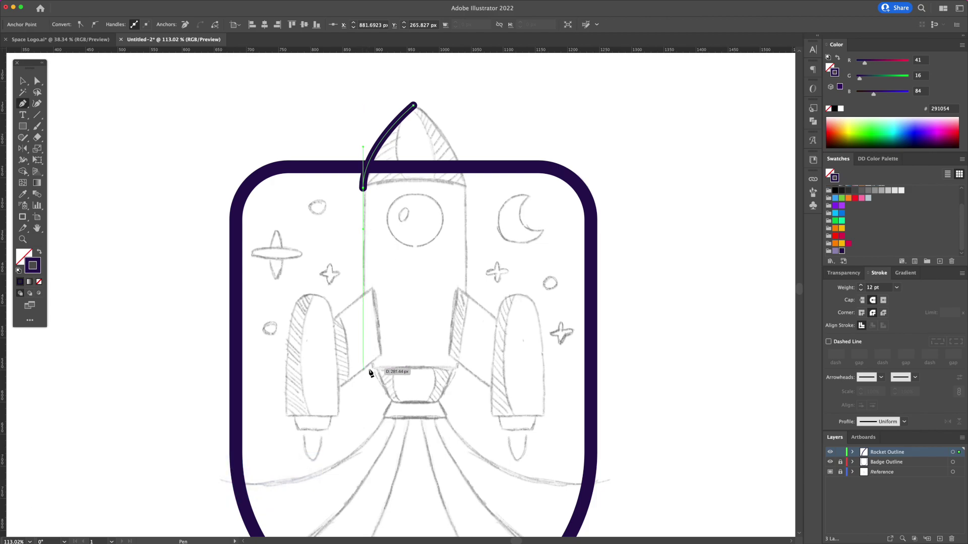
click(364, 371)
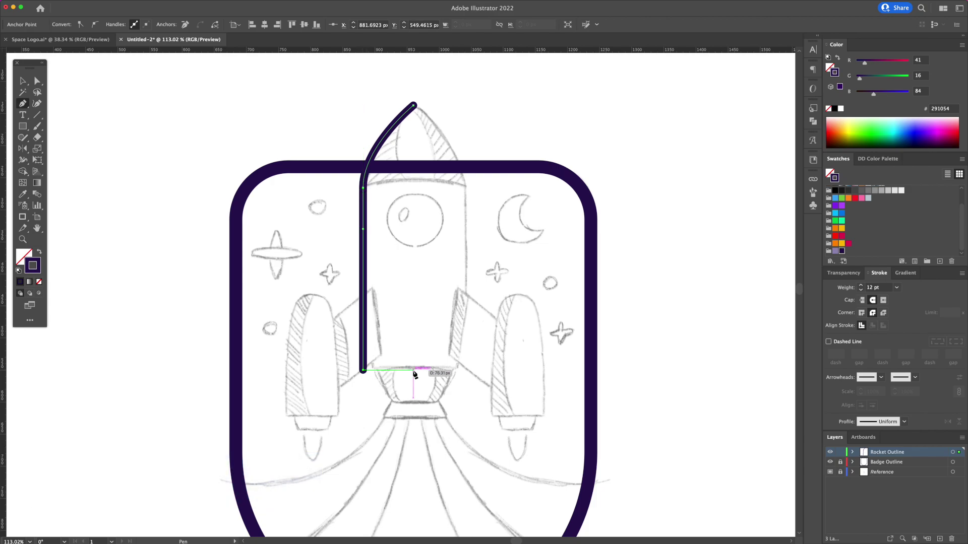
click(415, 372)
key(Escape)
Step: Draw the left wing as a rectangle slanted into a parallelogram
key(super+plus)
key(m)
drag(368, 204, 450, 285)
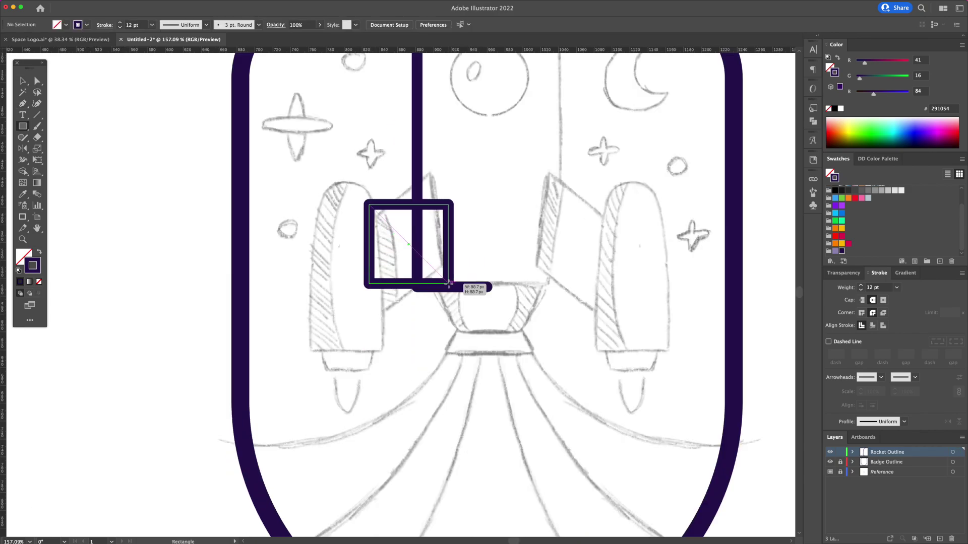
key(v)
drag(410, 206, 410, 174)
key(a)
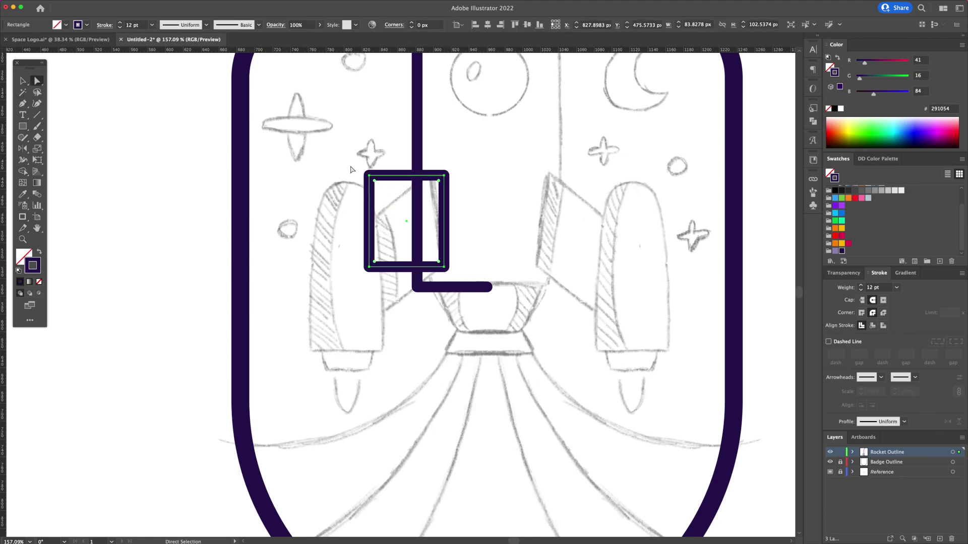
click(370, 212)
shift+click(370, 265)
drag(370, 265, 377, 323)
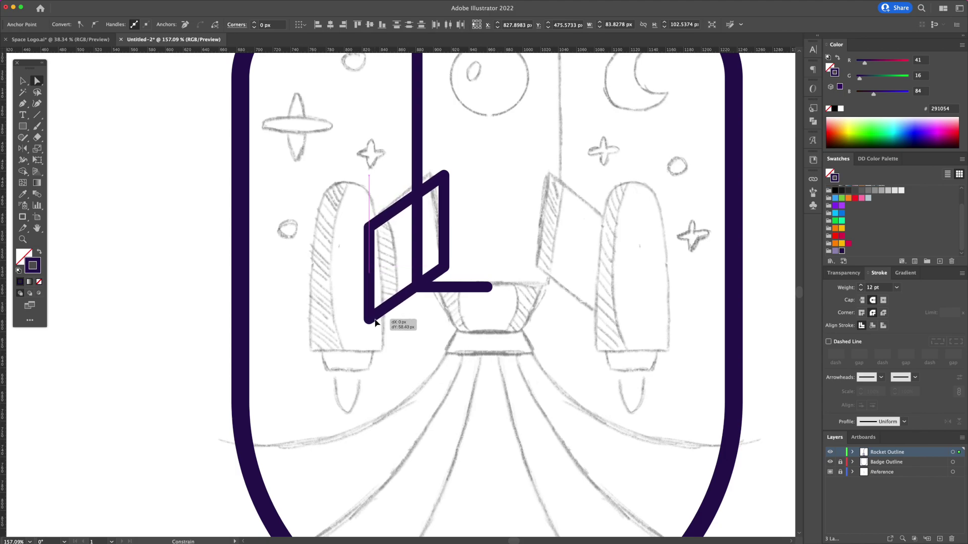
Step: Draw the tall left booster with an arched top and slightly rounded bottom corners
key(m)
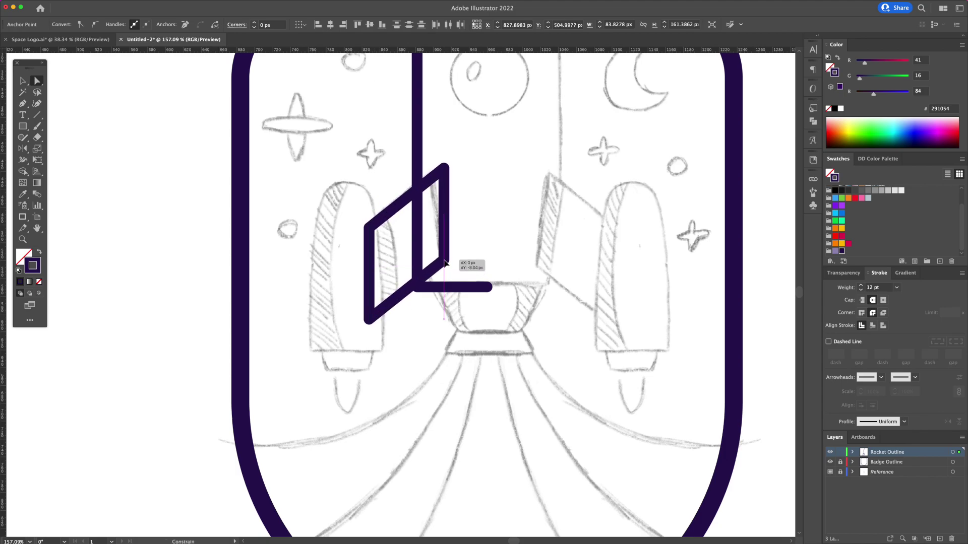
mouse_move(310, 271)
mouse_down()
mouse_move(378, 304)
mouse_move(345, 352)
mouse_up()
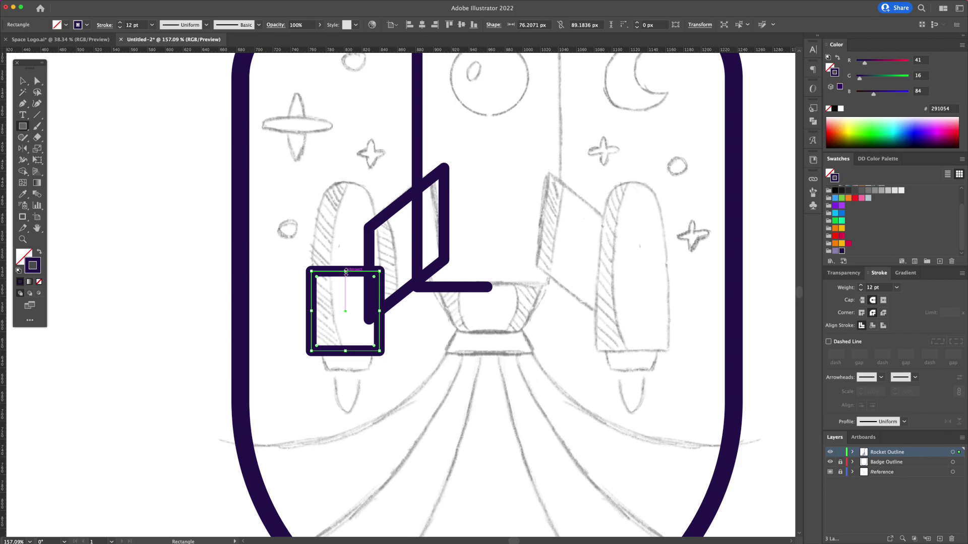
drag(346, 272, 346, 183)
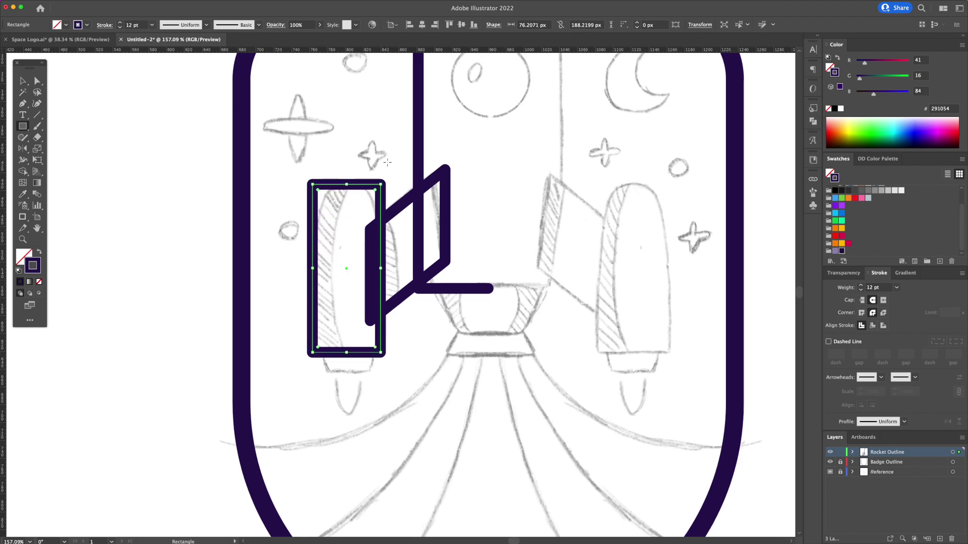
key(a)
click(380, 185)
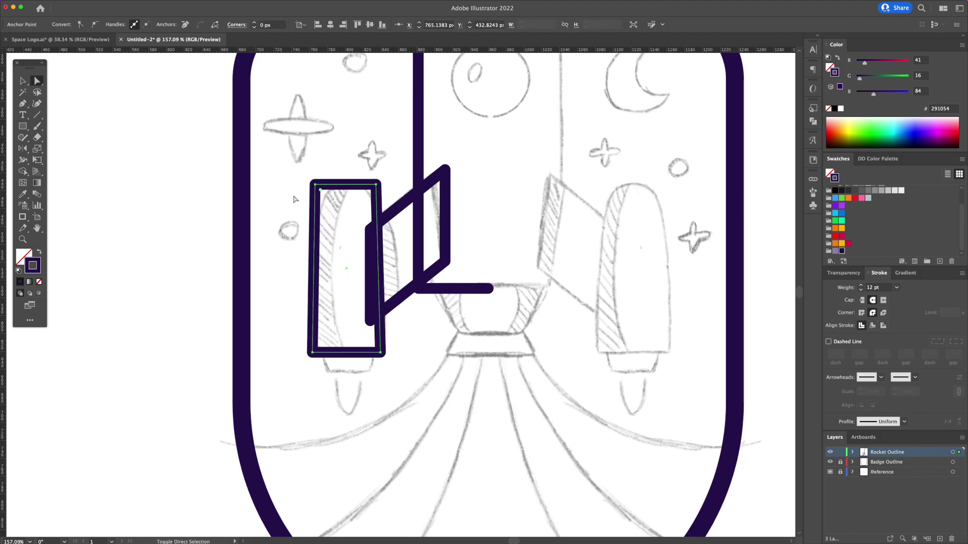
drag(379, 185, 355, 216)
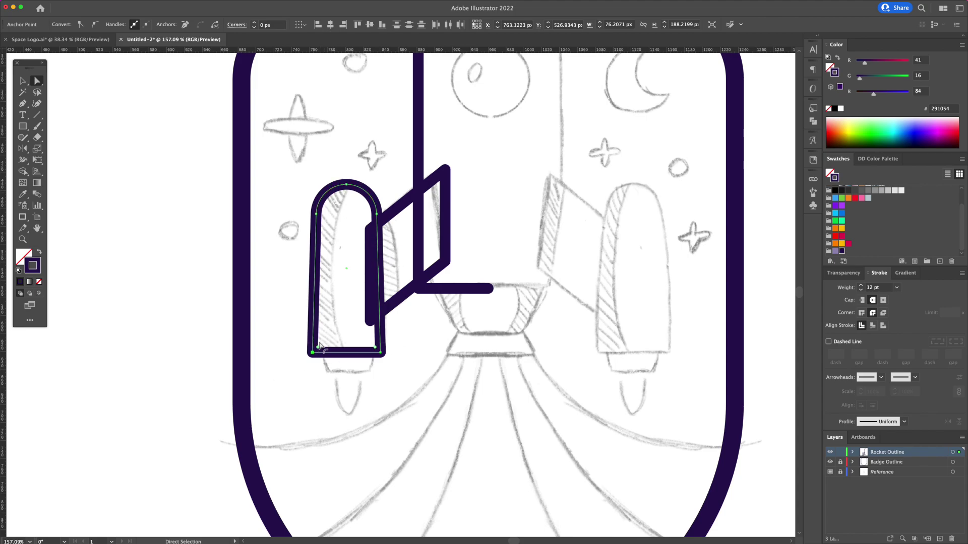
drag(379, 348, 374, 343)
Step: Add a small nozzle block below the left booster
key(v)
click(417, 361)
scroll(417, 362, up, 3)
key(m)
drag(356, 273, 446, 303)
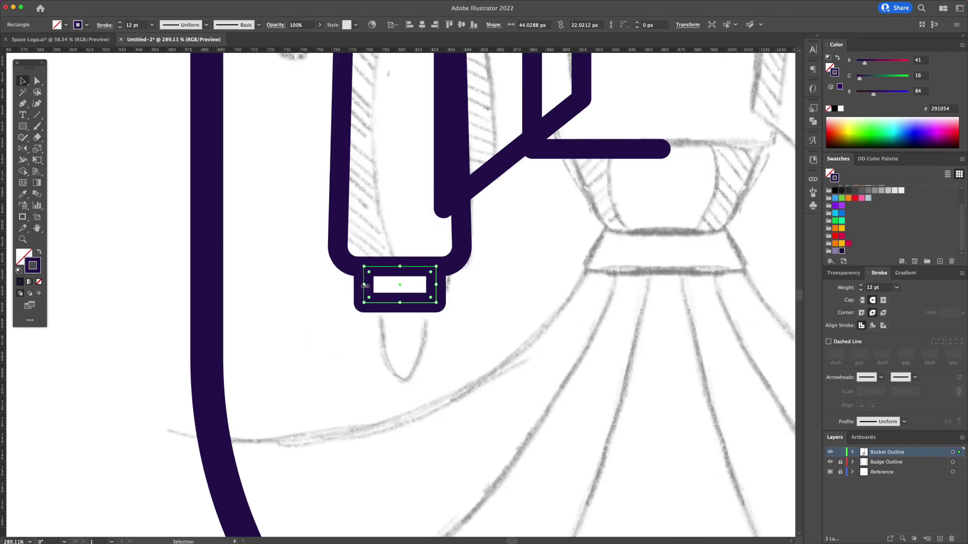
click(400, 303)
scroll(430, 268, down, 5)
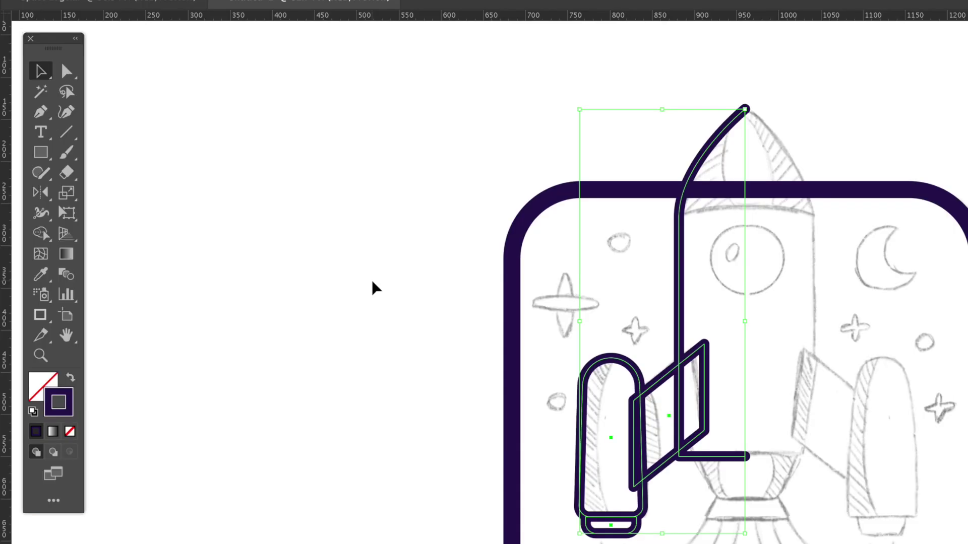
Step: Reflect a copy of the left rocket half across the vertical axis
click(42, 193)
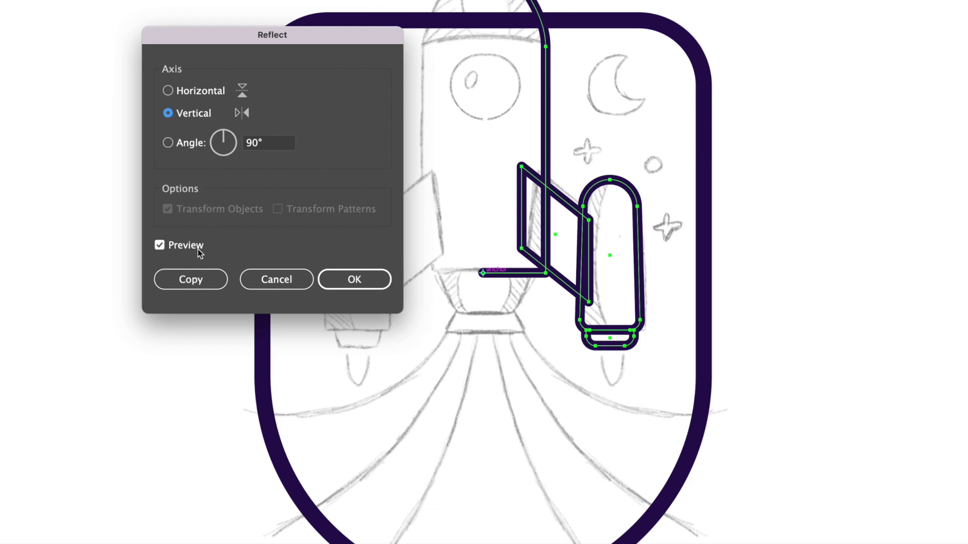
click(190, 280)
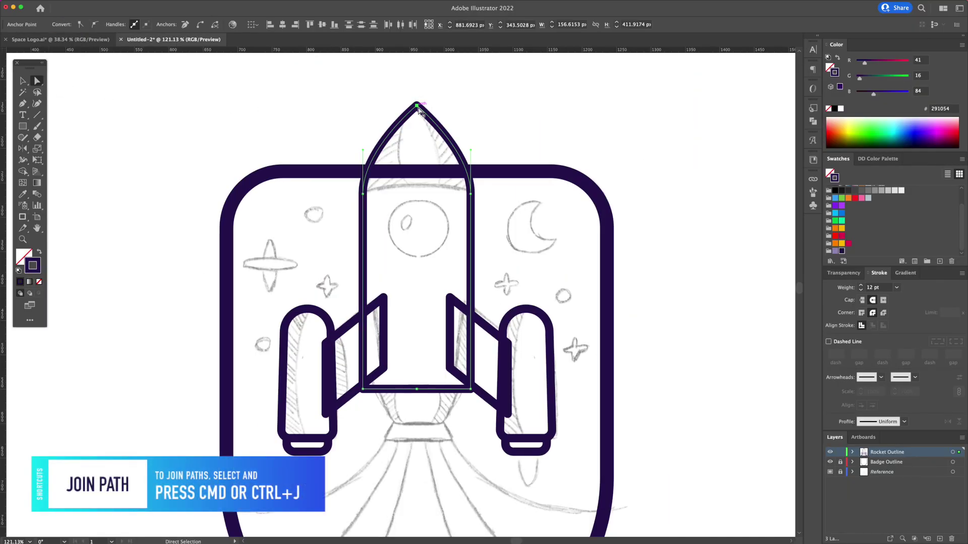
Step: Join the two rocket body halves at the nose tip and at the base
right_click(421, 108)
click(442, 161)
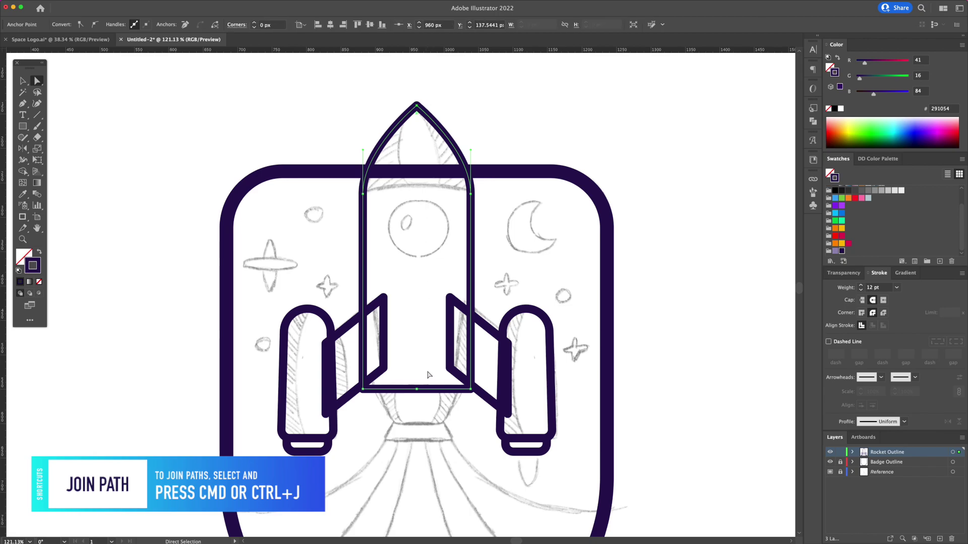
right_click(416, 356)
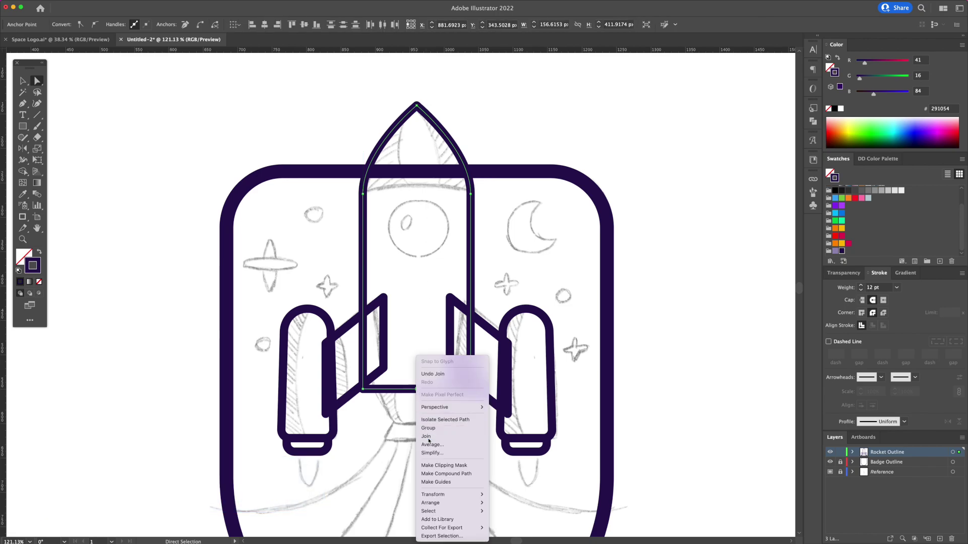
click(428, 436)
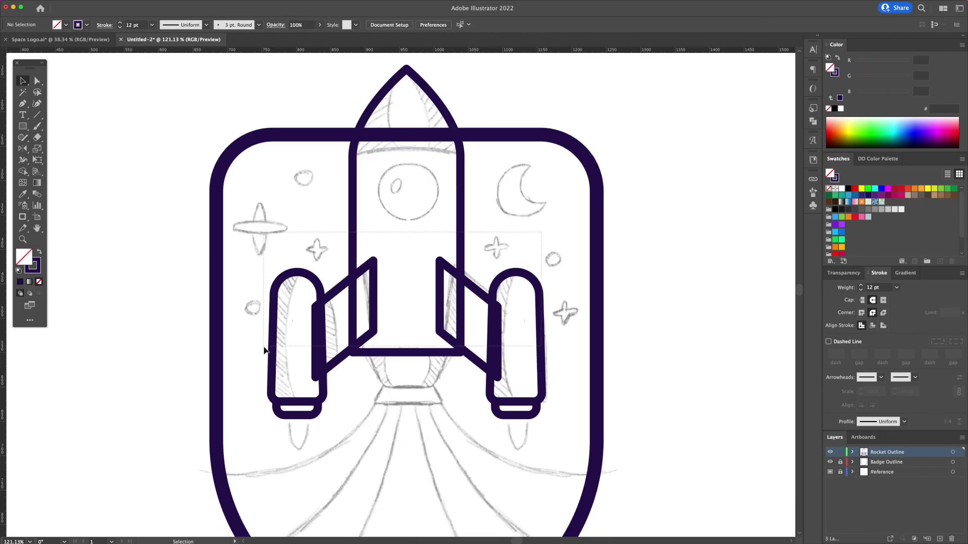
click(466, 212)
shift+click(476, 299)
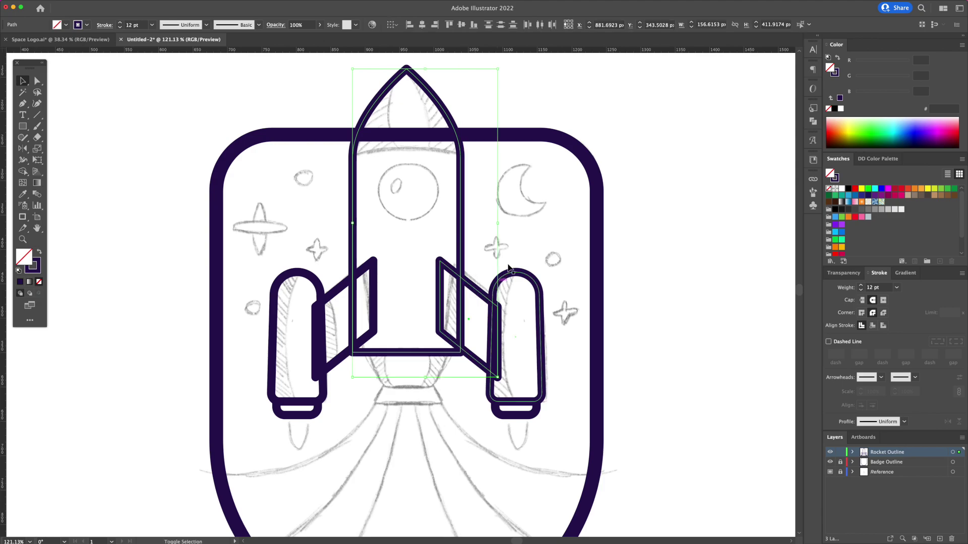
Step: Select the body, both fins and boosters, then merge the body regions with Shape Builder
shift+click(527, 291)
shift+click(336, 291)
shift+click(297, 288)
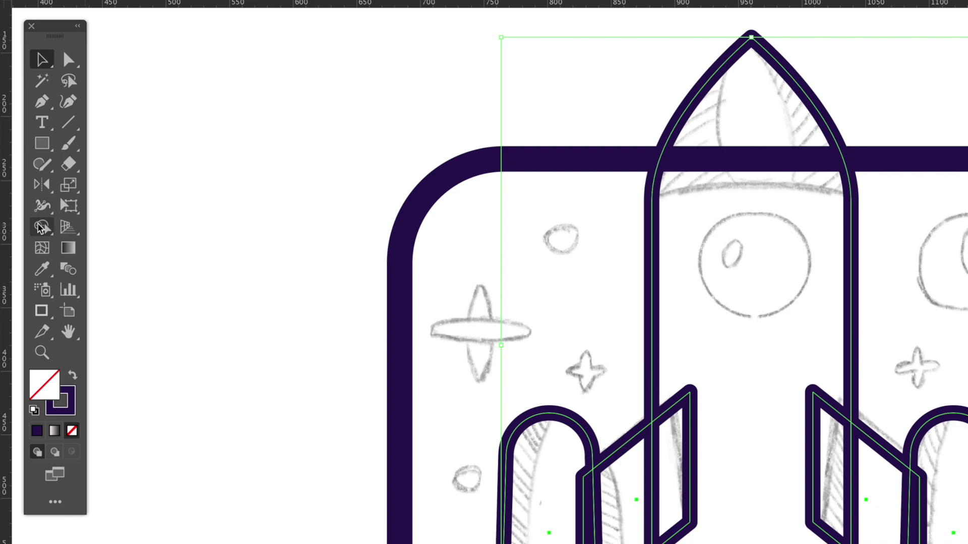
click(42, 227)
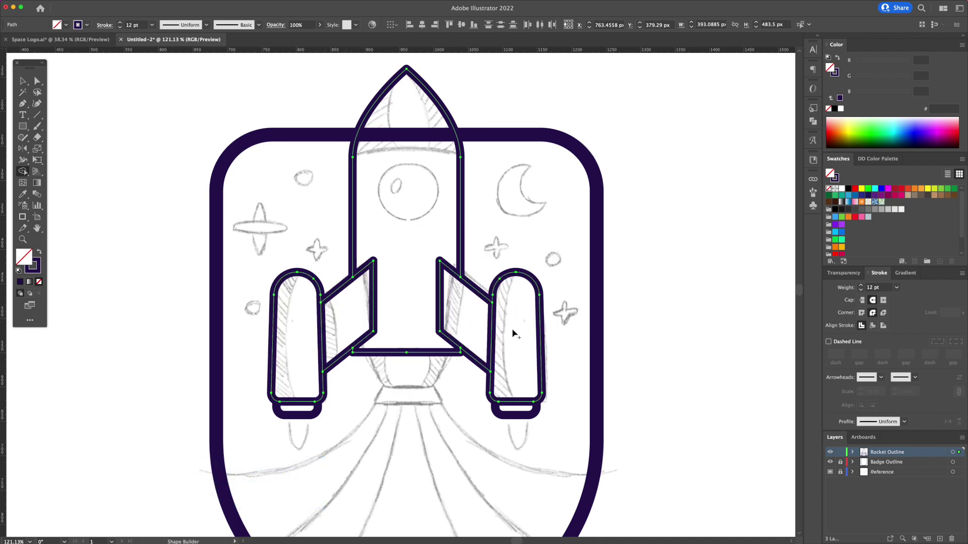
click(433, 207)
Step: Test-drag the body, right booster and right fin to check the merge, undoing the moves
key(v)
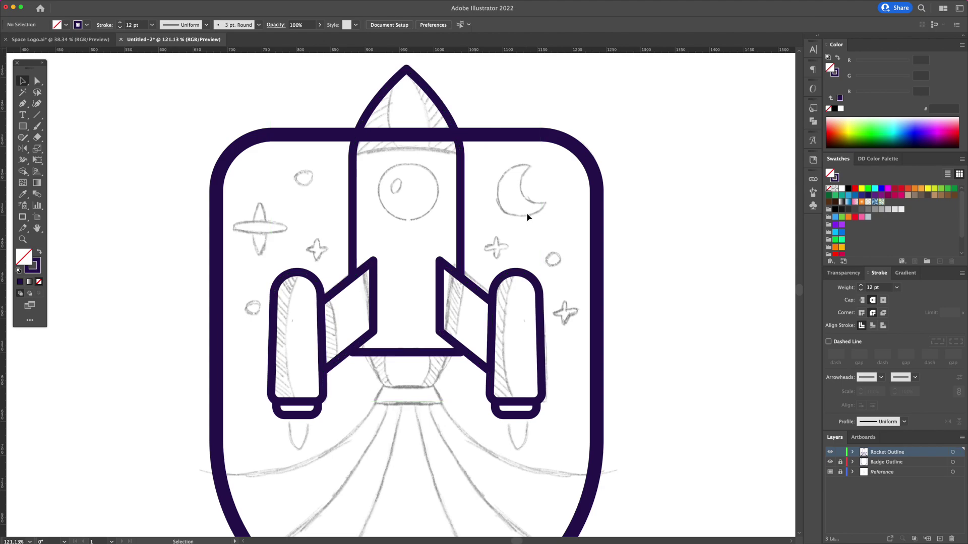
key(super+shift+a)
drag(463, 219, 522, 189)
key(super+z)
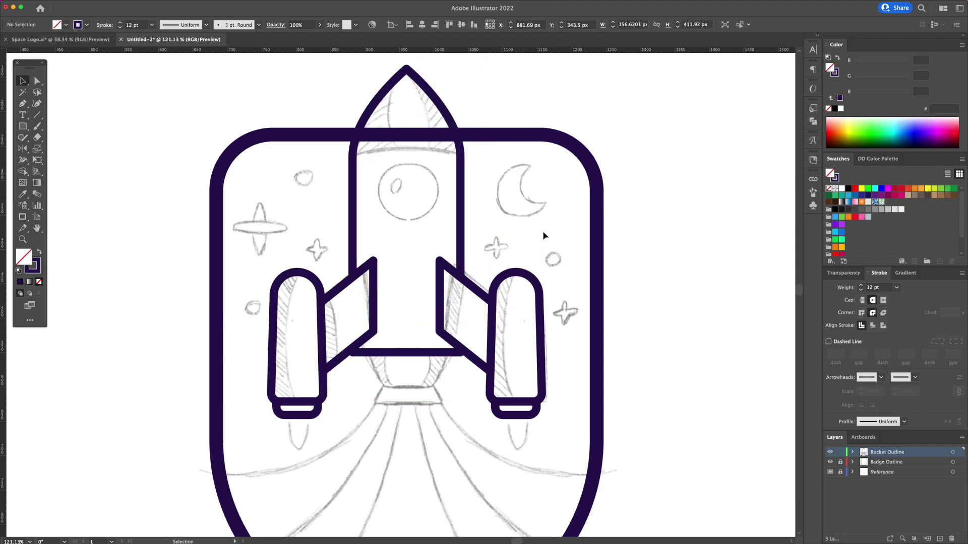
key(super+shift+a)
drag(518, 277, 598, 227)
drag(465, 302, 526, 227)
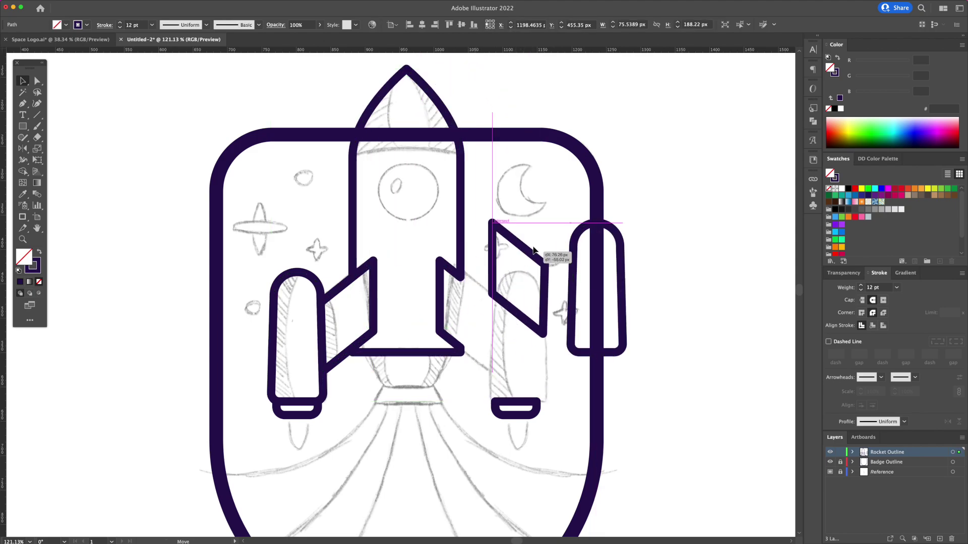
key(super+z)
scroll(409, 302, up, 3)
Step: Draw the left half of the trapezoid engine nozzle below the rocket base
key(p)
click(401, 287)
click(401, 333)
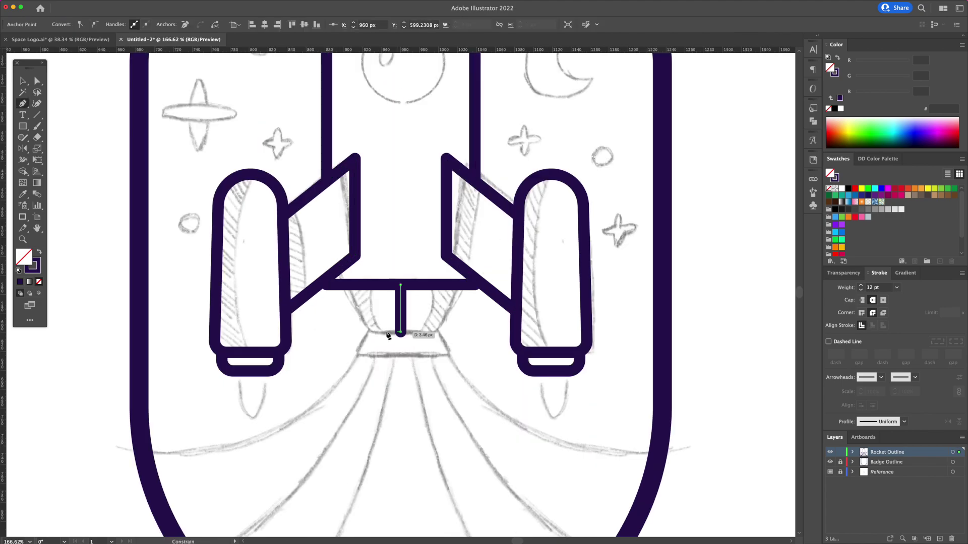
click(371, 335)
click(341, 289)
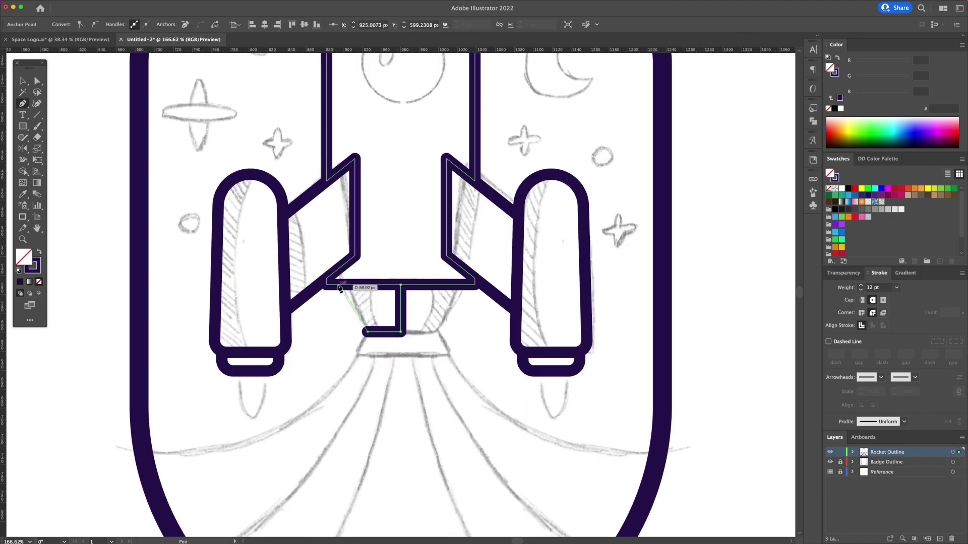
key(v)
click(439, 327)
click(365, 314)
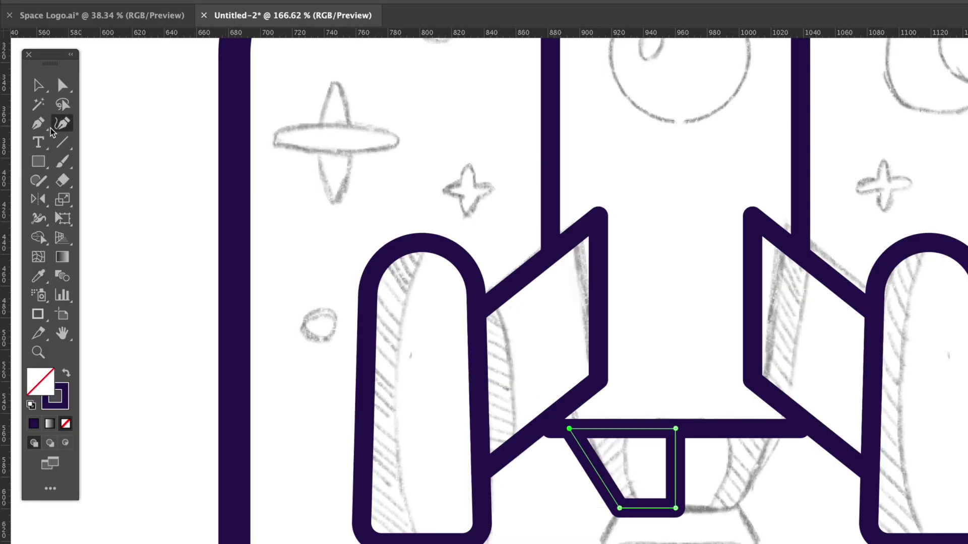
Step: Bow the nozzle half's left side outward and reflect a mirrored copy
click(63, 125)
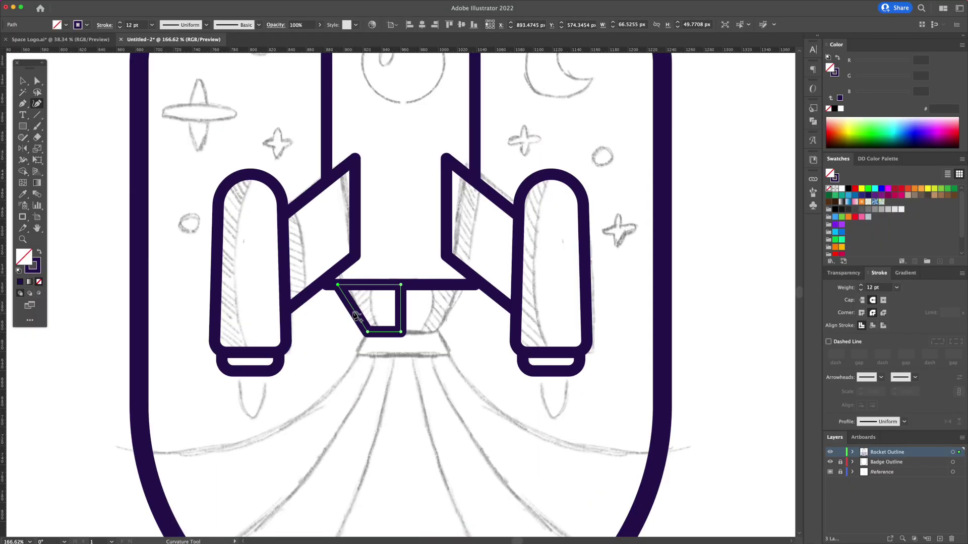
drag(356, 316, 350, 313)
key(v)
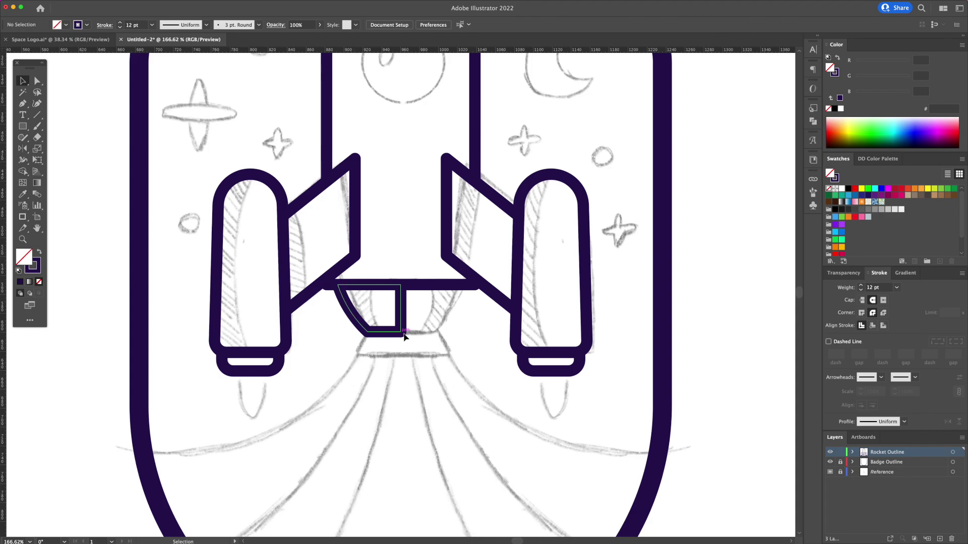
click(403, 322)
key(o)
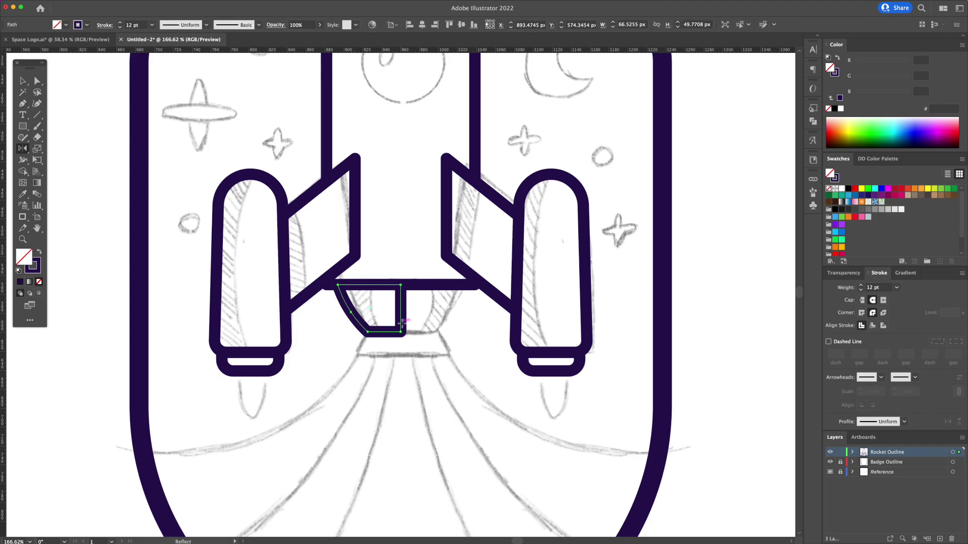
key(Return)
key(Return)
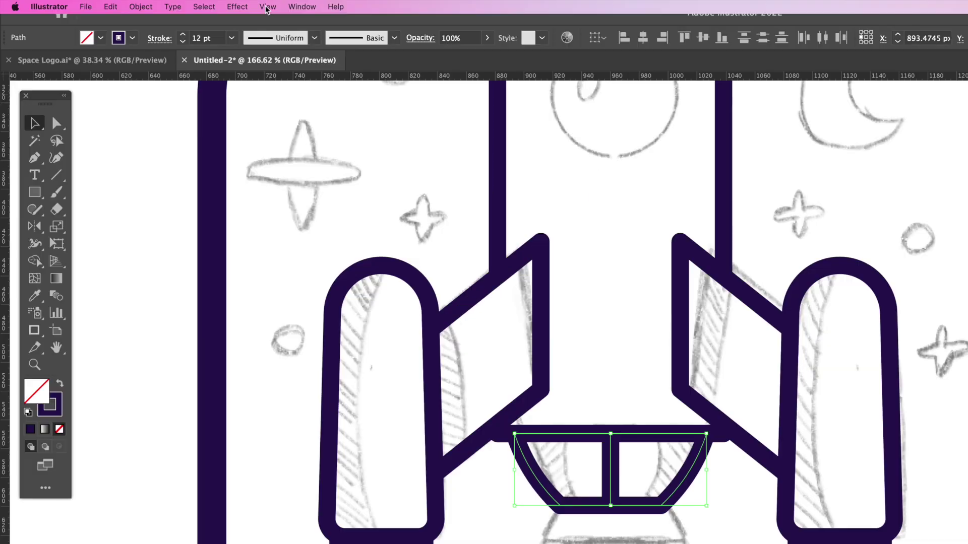
Step: Unite the two nozzle halves into one shape with Pathfinder
click(267, 7)
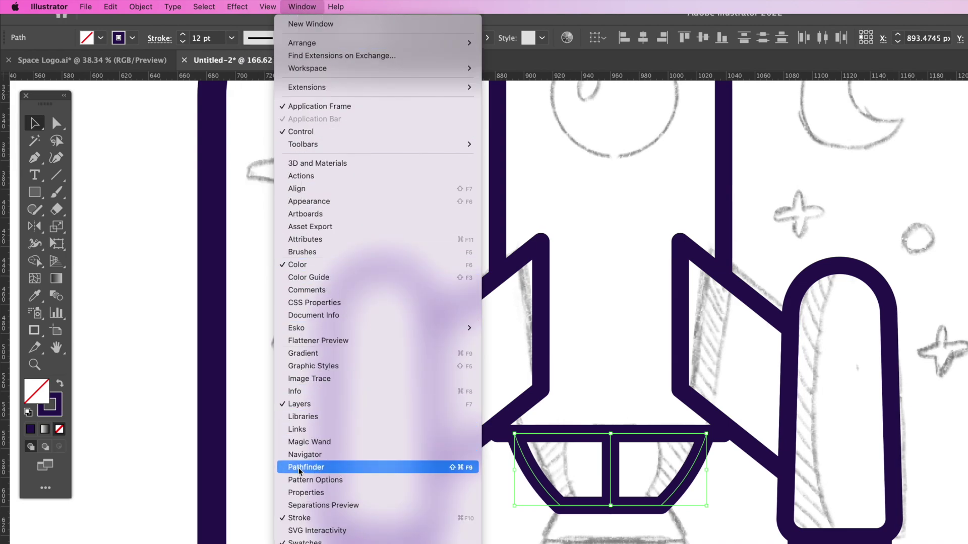
click(304, 467)
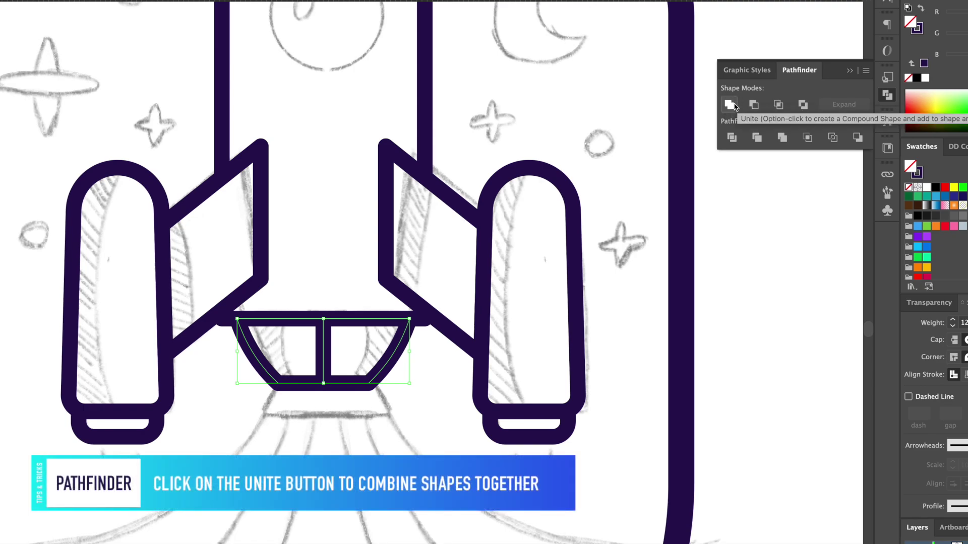
click(729, 106)
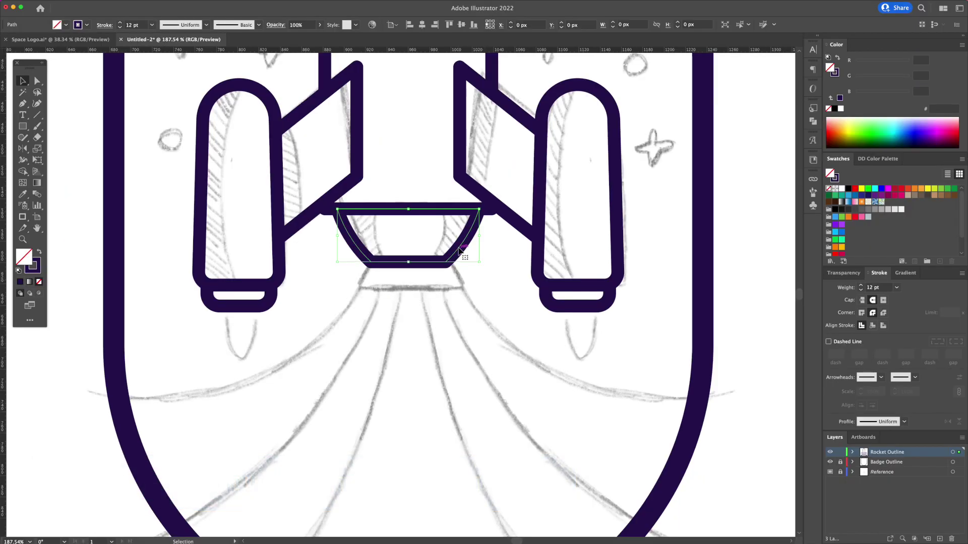
Step: Add a wider, shallower copy of the nozzle and draw the round porthole circle
mouse_move(456, 252)
alt+mouse_down()
mouse_move(475, 308)
mouse_move(467, 297)
alt+mouse_up()
drag(408, 299, 408, 287)
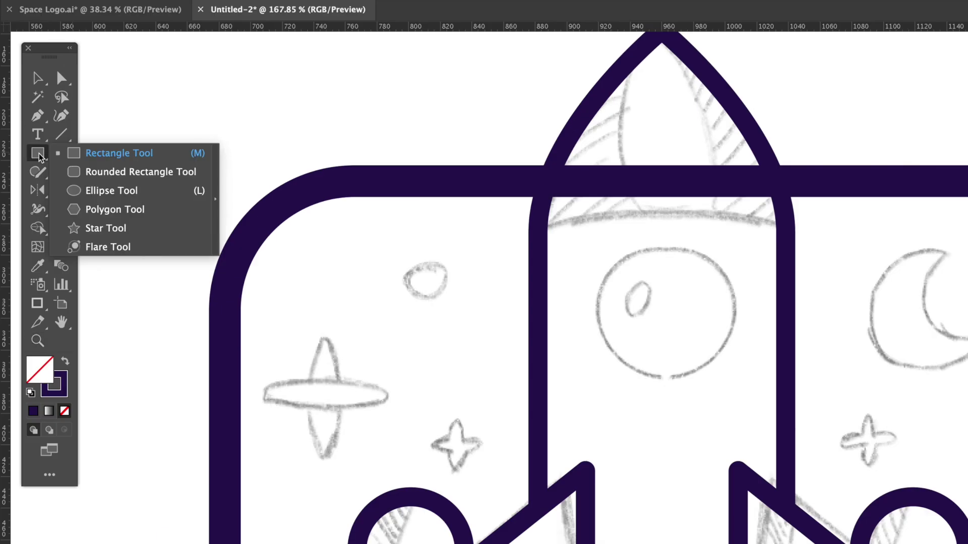
drag(37, 152, 119, 192)
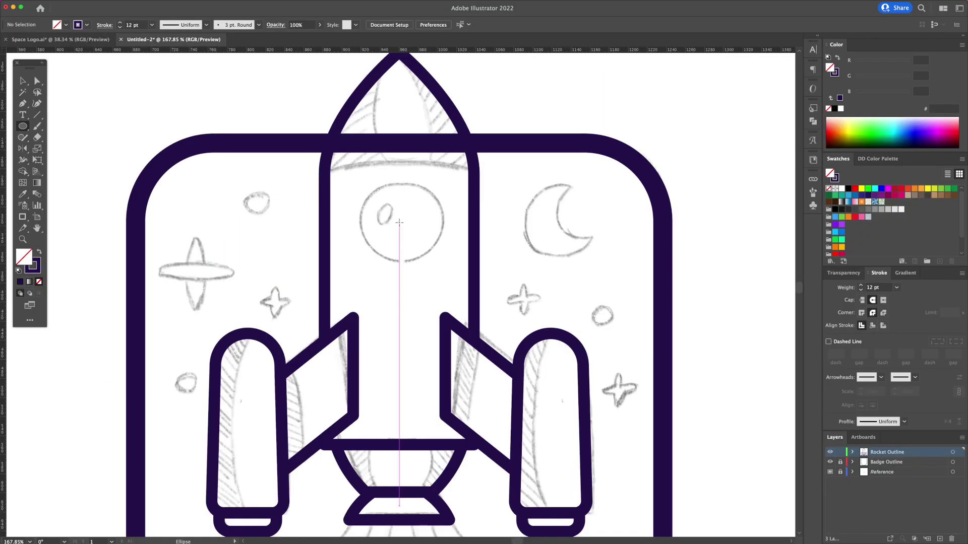
drag(399, 221, 441, 247)
key(v)
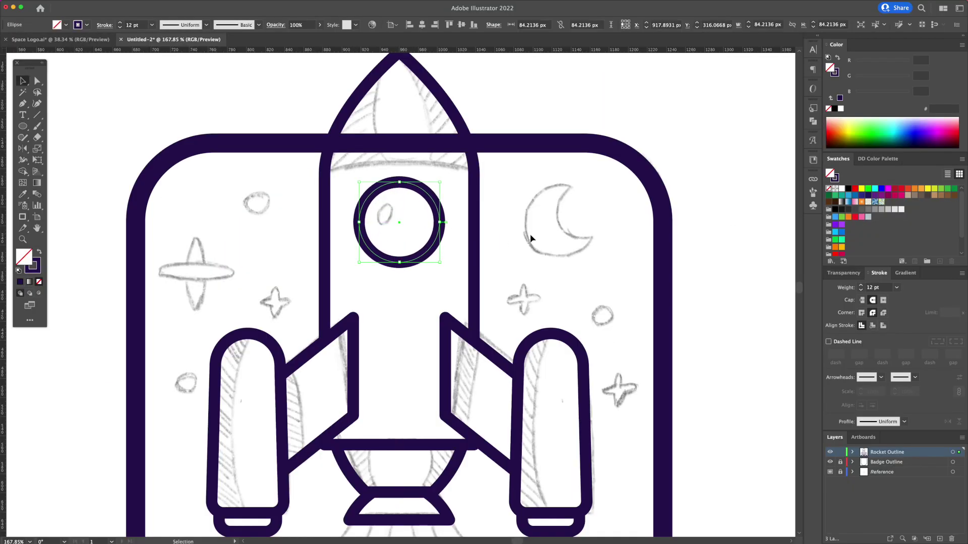
key(ctrl+shift+a)
Step: Make a curved nose-cone line from a wide half-ellipse, trimming its overhanging ends
click(23, 126)
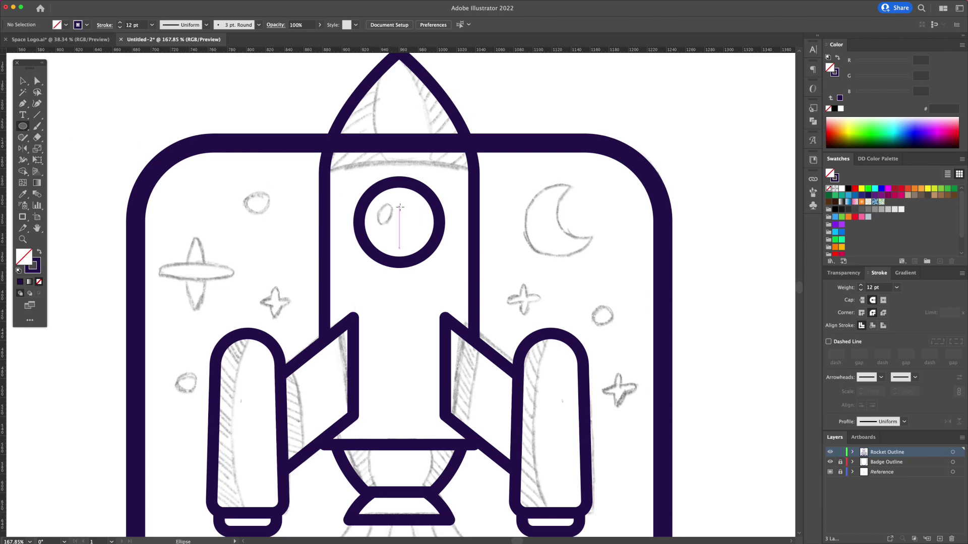
mouse_move(399, 208)
mouse_down()
mouse_move(542, 244)
mouse_move(523, 250)
mouse_up()
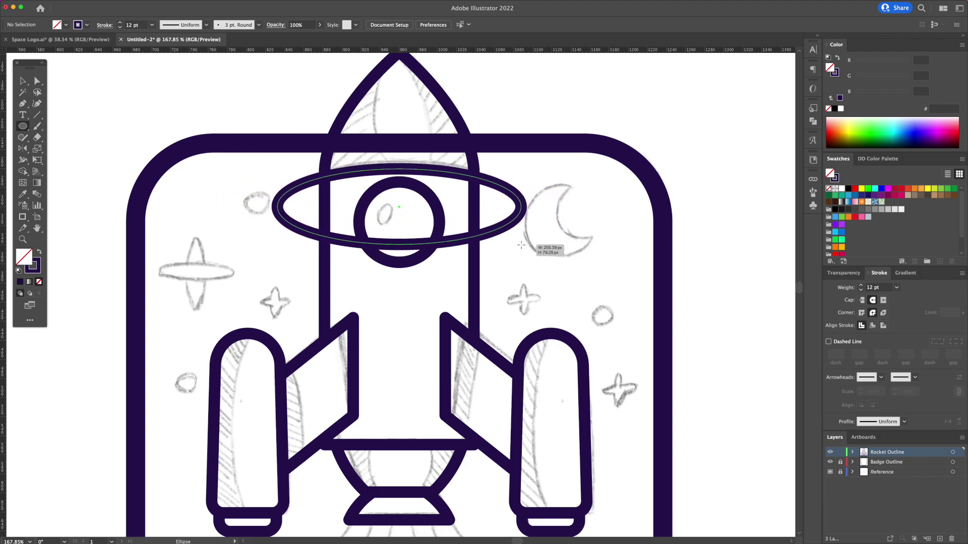
click(399, 249)
key(Delete)
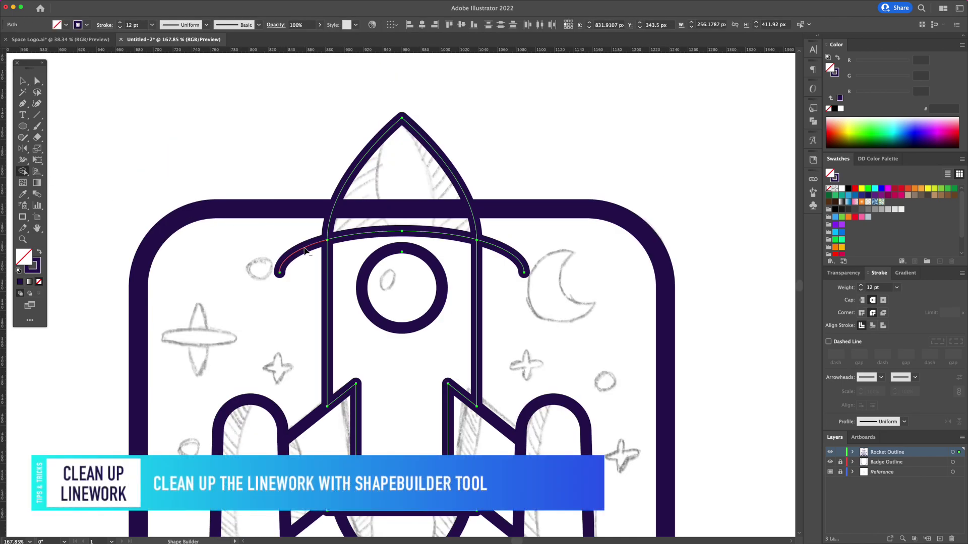
click(307, 251)
click(501, 251)
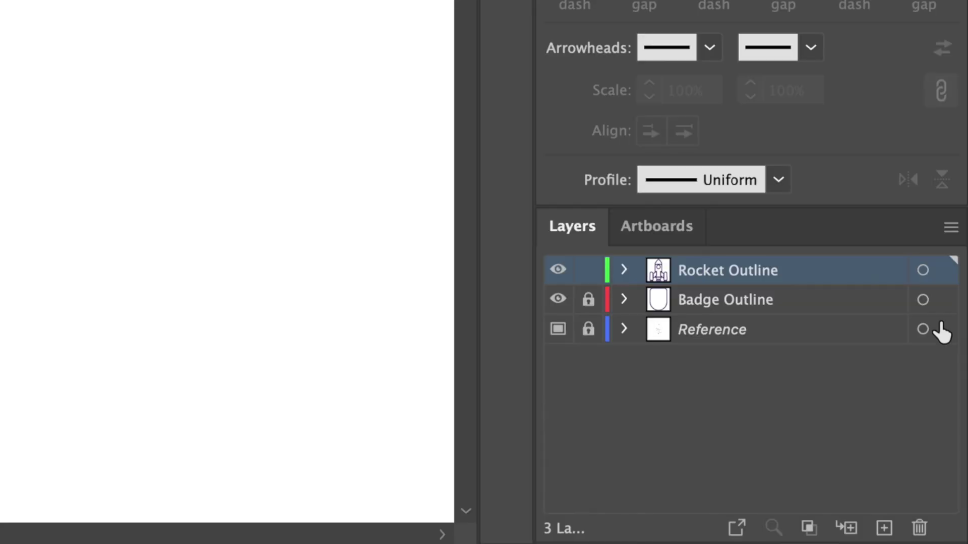
Step: Create a Rocket Color layer and Option-drag a copy of the rocket artwork onto it
click(756, 303)
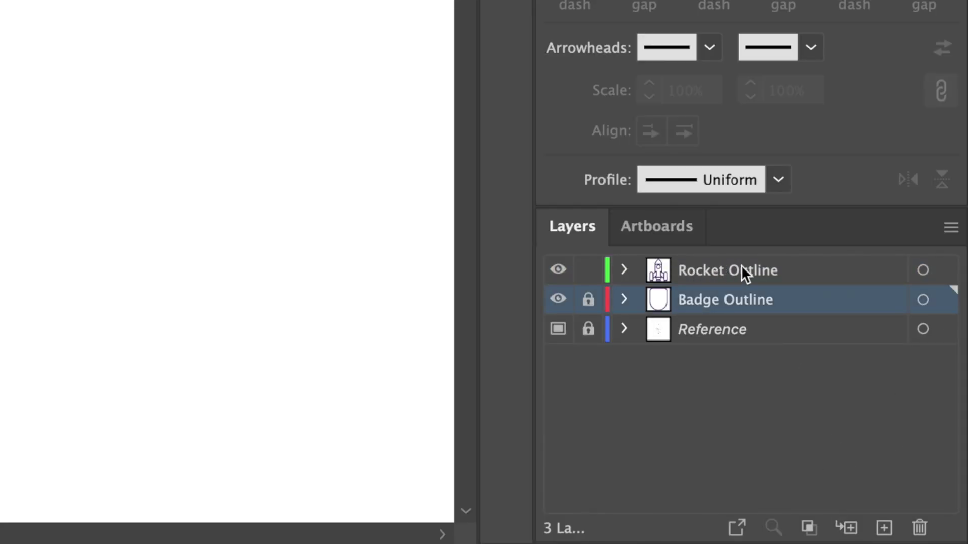
click(883, 528)
double_click(696, 298)
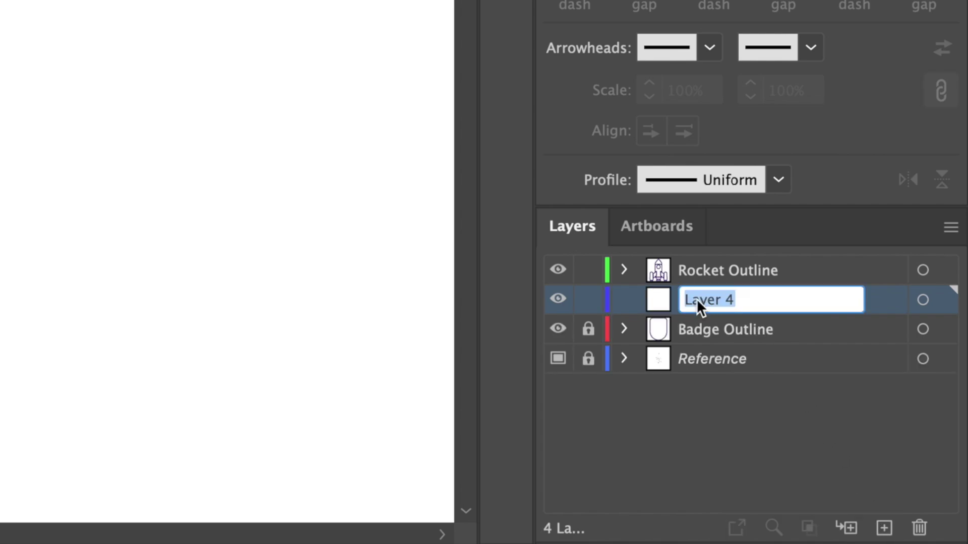
text(Rocket Col)
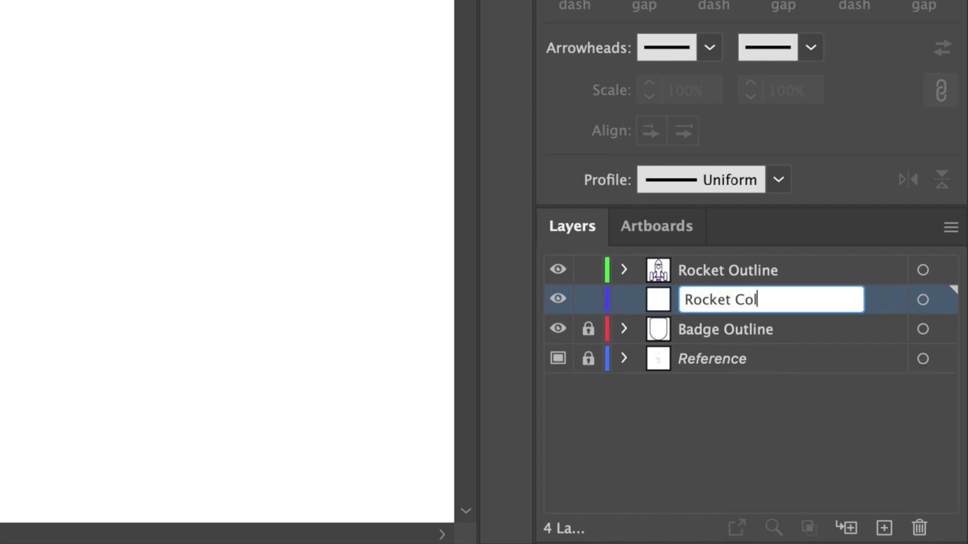
text(or)
key(Return)
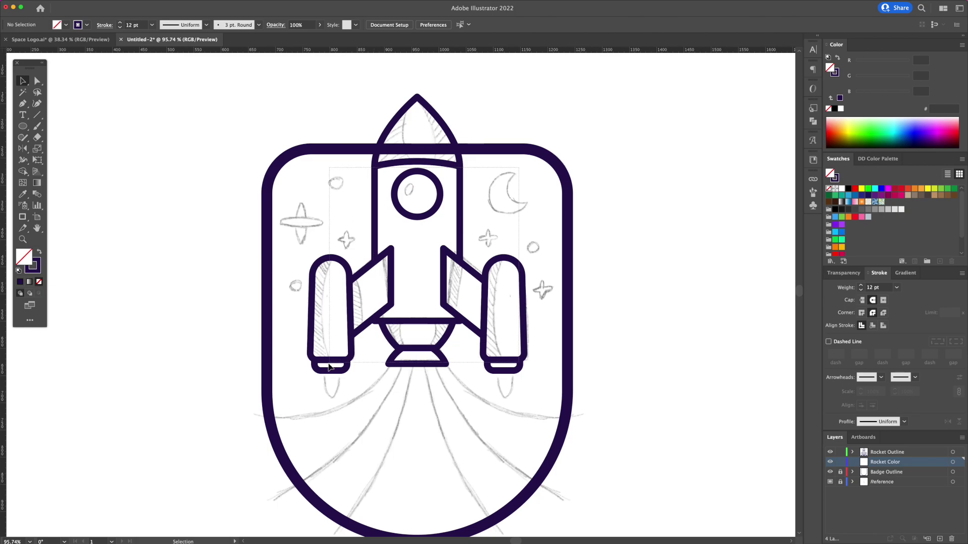
click(329, 367)
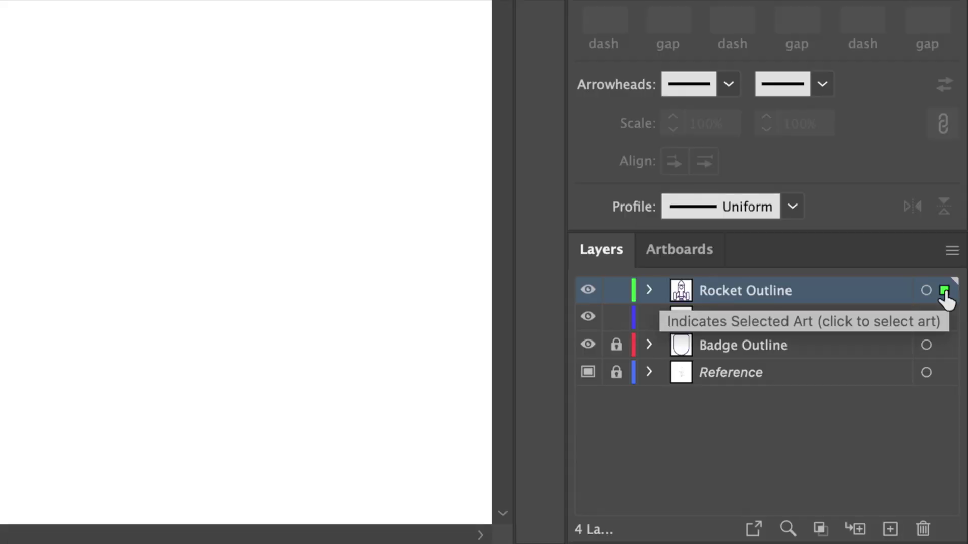
drag(944, 291, 944, 319)
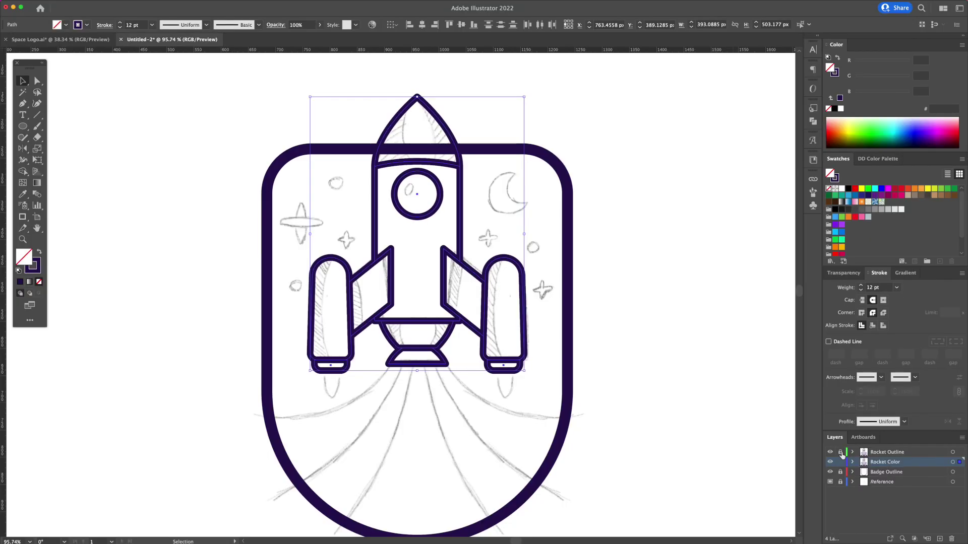
Step: Convert the rocket copy's outlines to fills, with a white body and orange nose
click(514, 202)
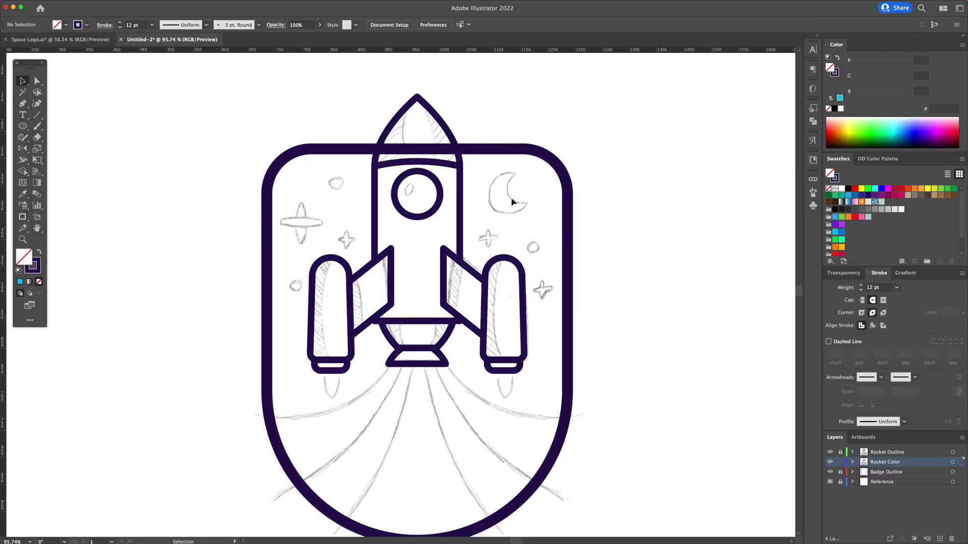
click(315, 375)
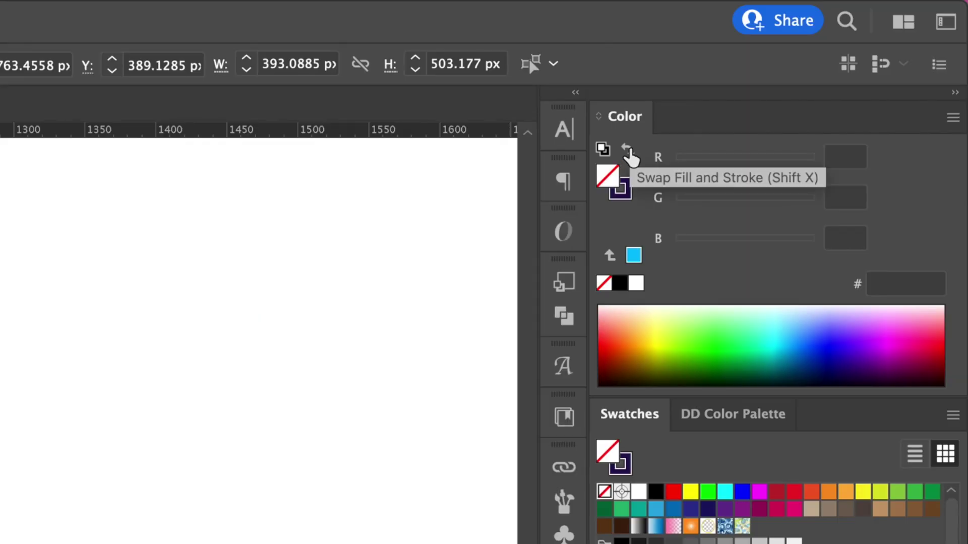
click(627, 152)
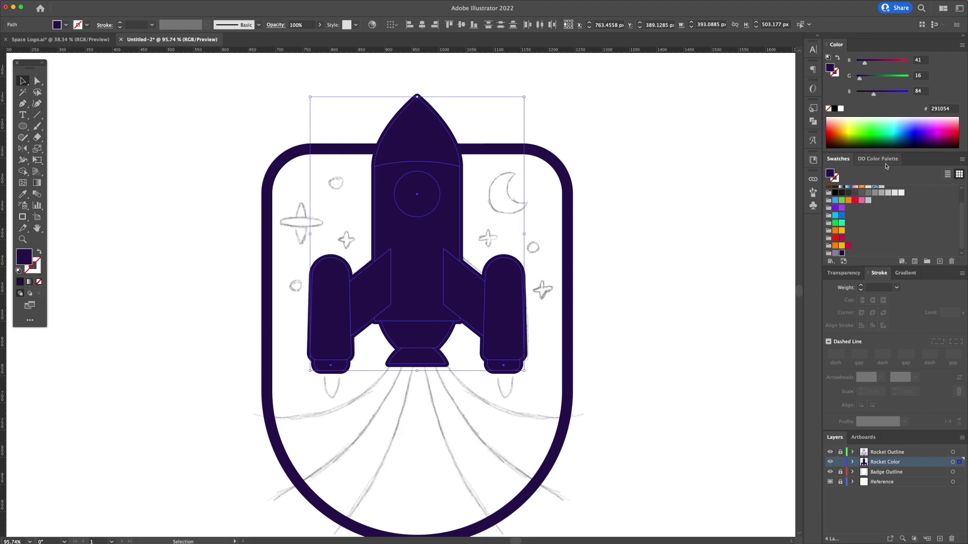
click(900, 195)
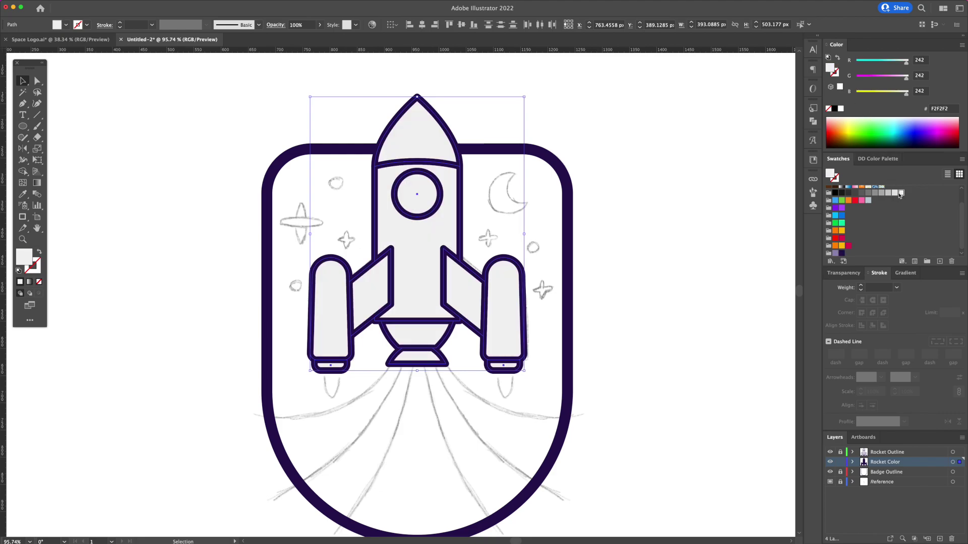
click(841, 109)
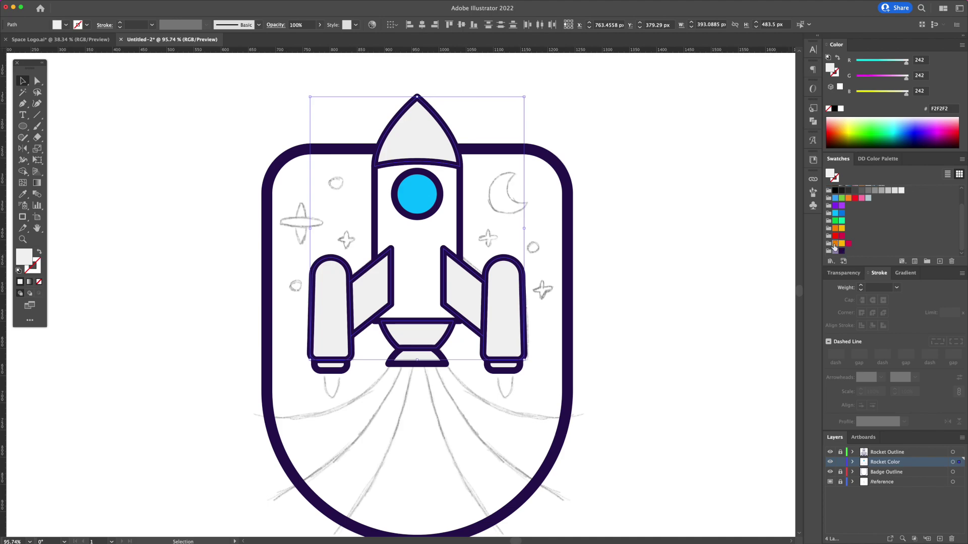
click(835, 244)
Step: Make the right booster and fin crimson and the three bottom bases white
click(650, 262)
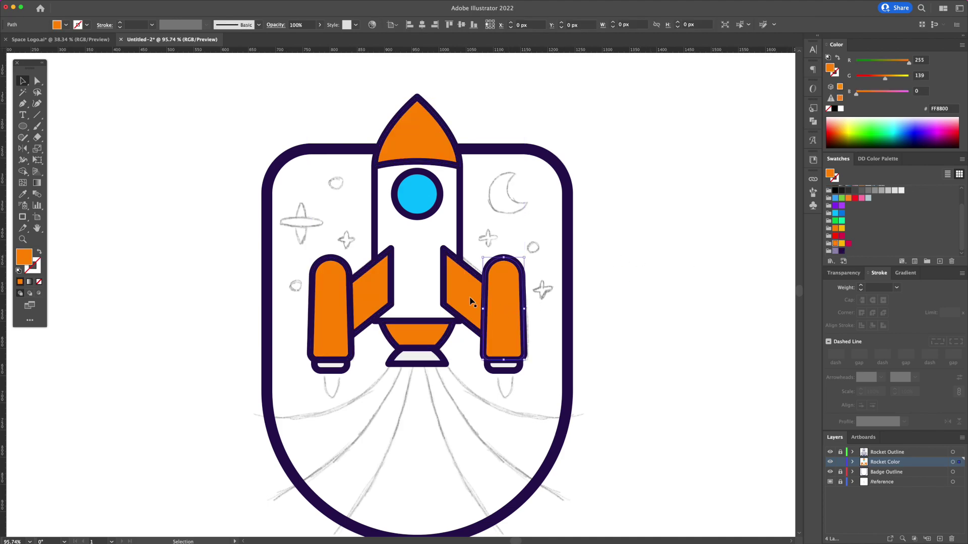
click(522, 302)
click(847, 244)
click(628, 276)
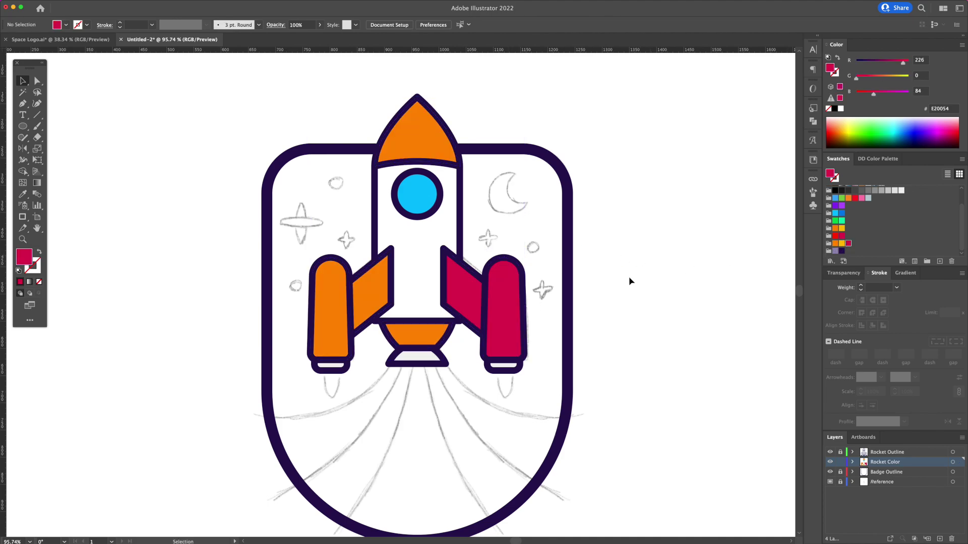
click(504, 367)
shift+click(330, 367)
shift+click(401, 363)
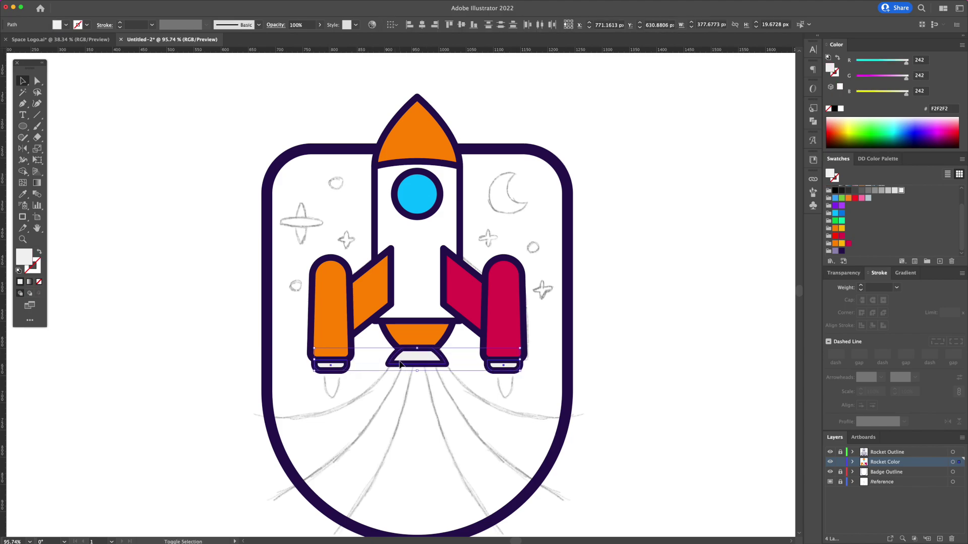
click(841, 108)
click(628, 206)
scroll(663, 239, up, 1)
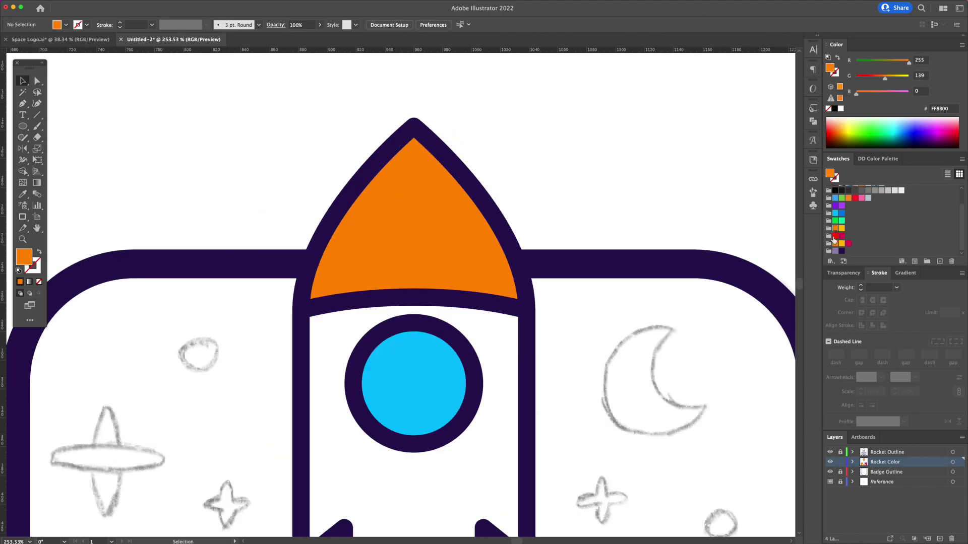
Step: Pen-draw a yellow highlight shape over the nose cone's left edge
click(841, 244)
key(p)
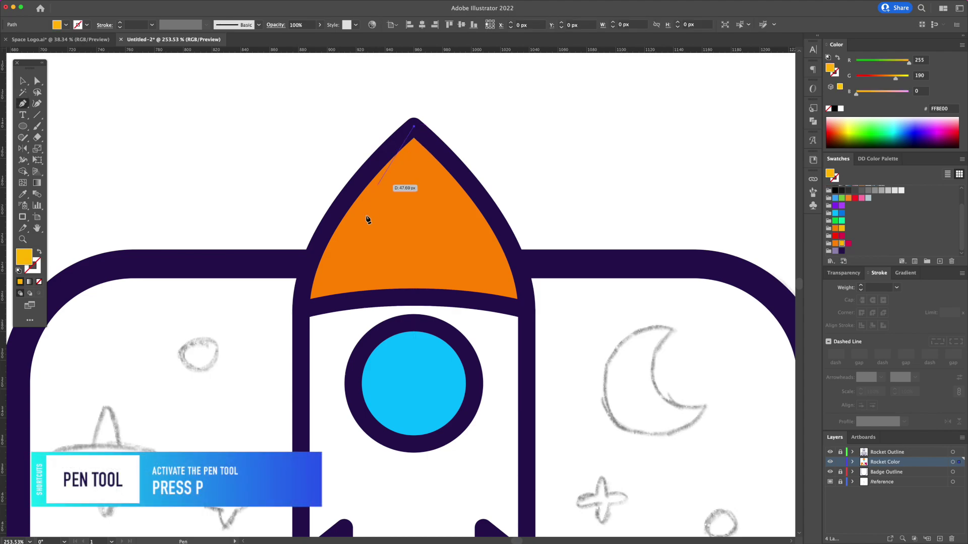
click(413, 141)
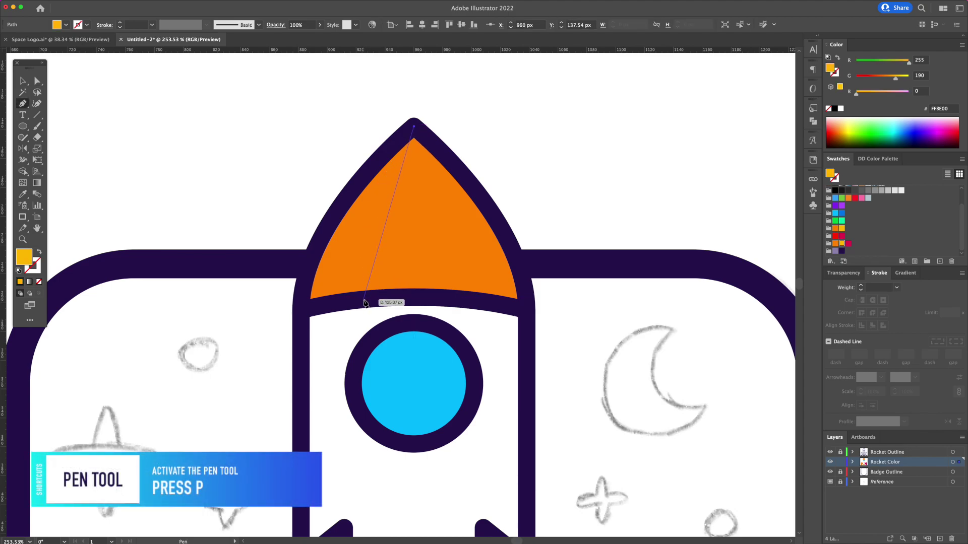
drag(376, 344, 378, 374)
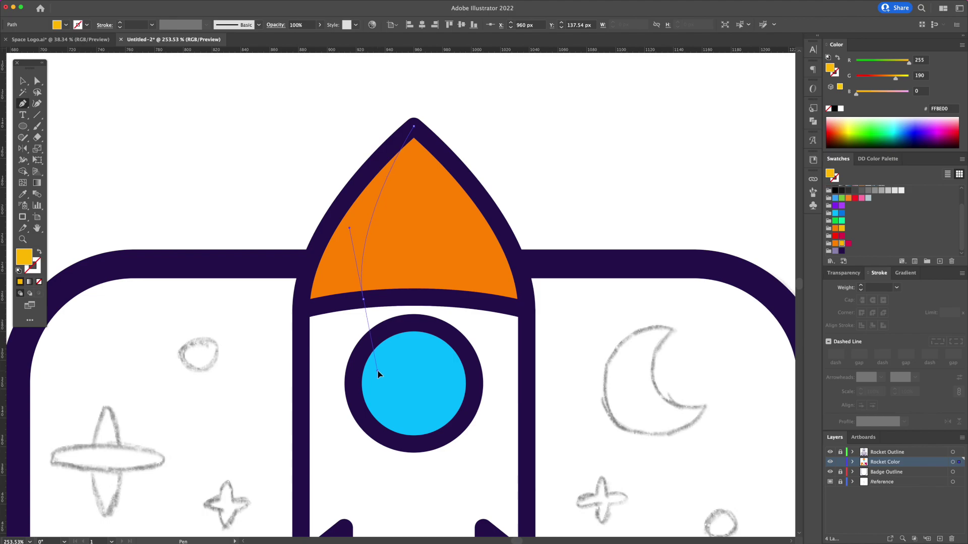
drag(378, 375, 375, 387)
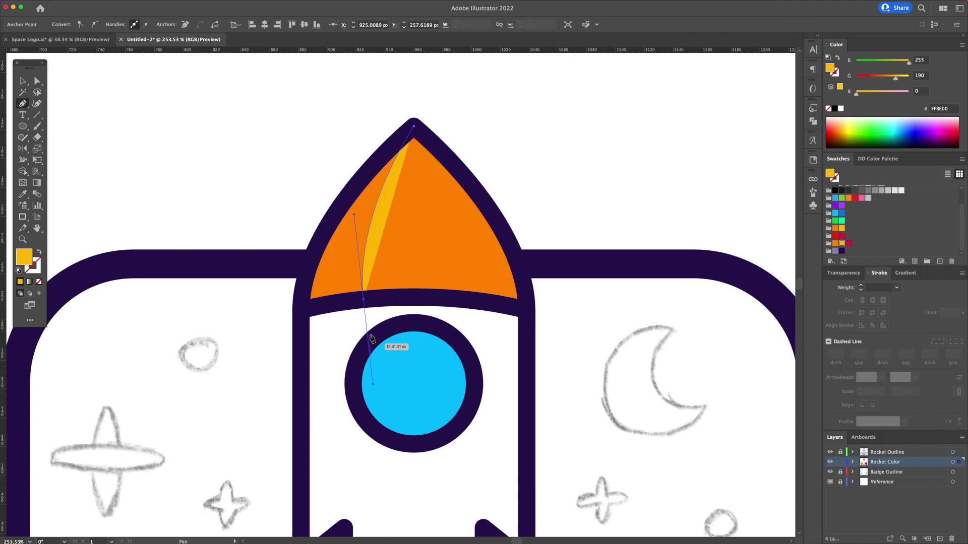
drag(363, 306, 344, 314)
click(356, 325)
click(286, 332)
click(269, 245)
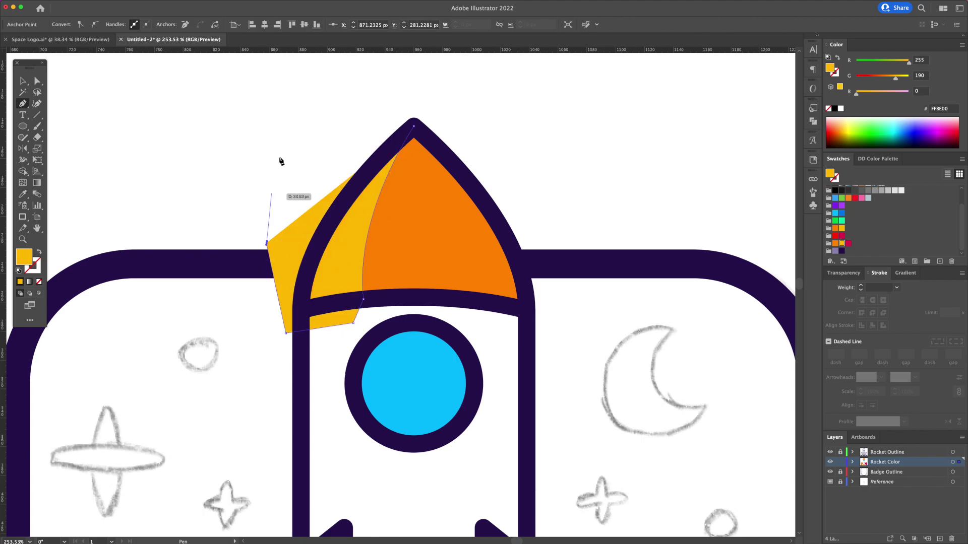
drag(283, 147, 345, 109)
click(418, 99)
click(413, 121)
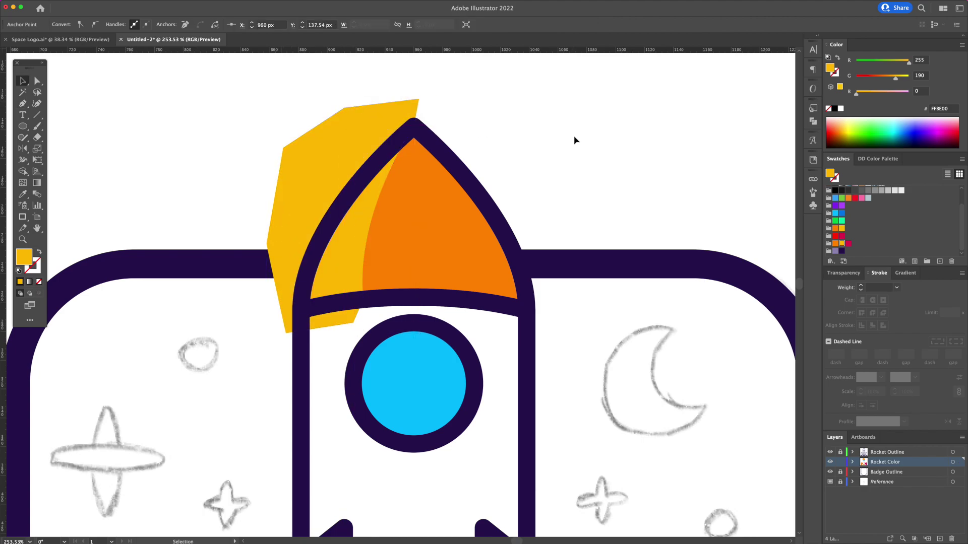
Step: Trim the yellow highlight to the nose cone with Shape Builder
key(v)
click(609, 189)
click(427, 219)
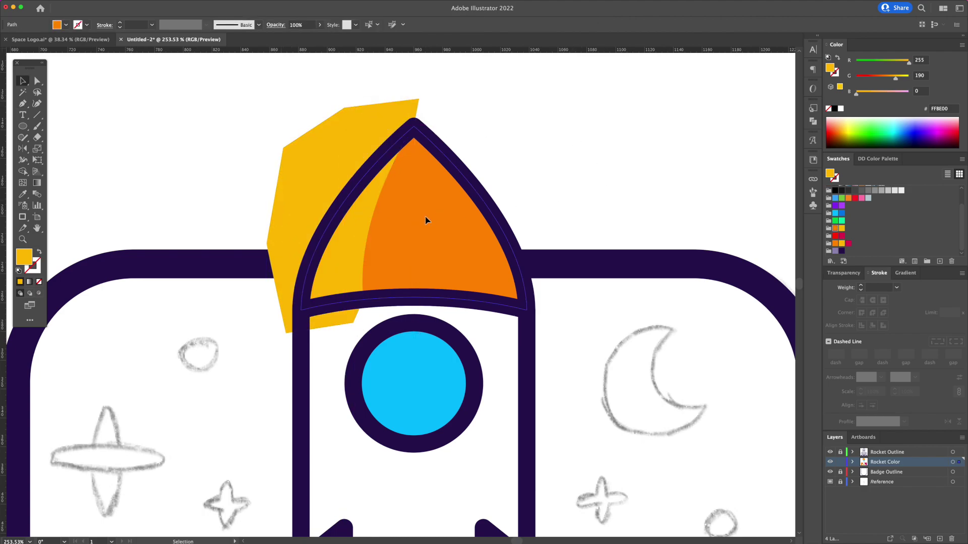
shift+click(333, 162)
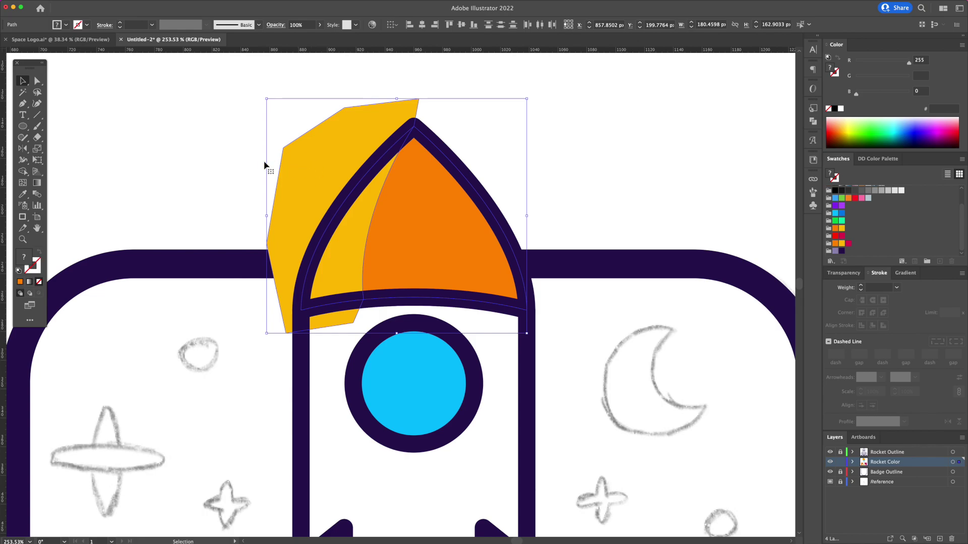
click(22, 172)
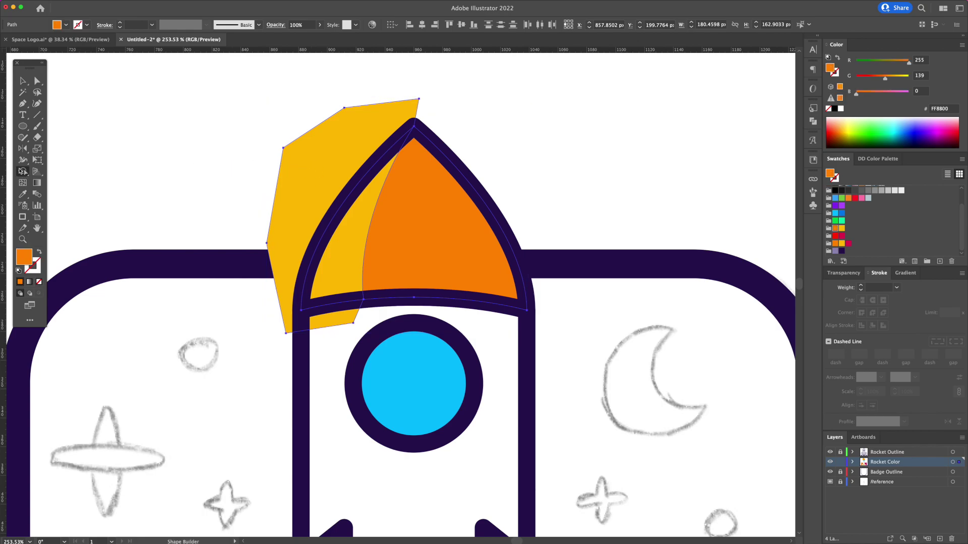
alt+click(315, 170)
key(v)
click(600, 106)
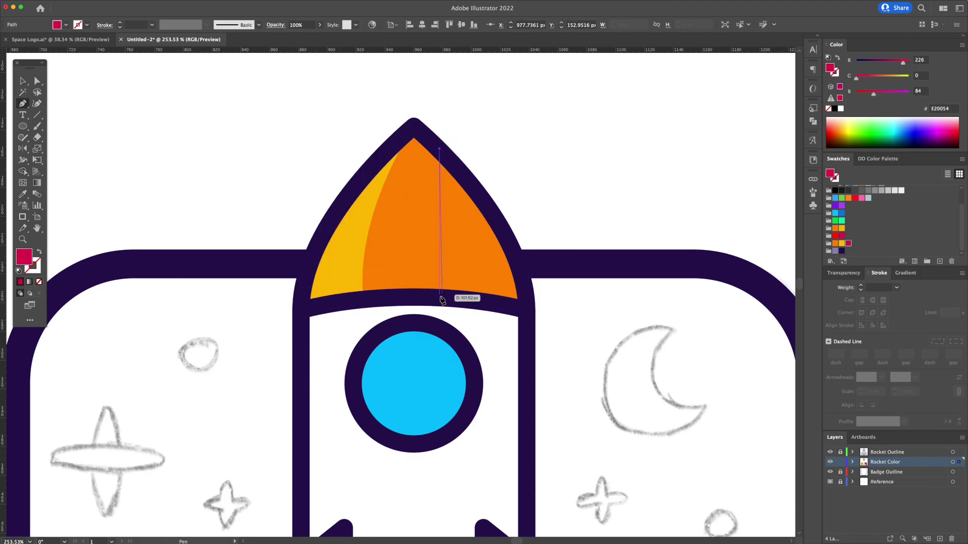
Step: Draw a magenta stripe across the nose cone
click(390, 349)
click(454, 304)
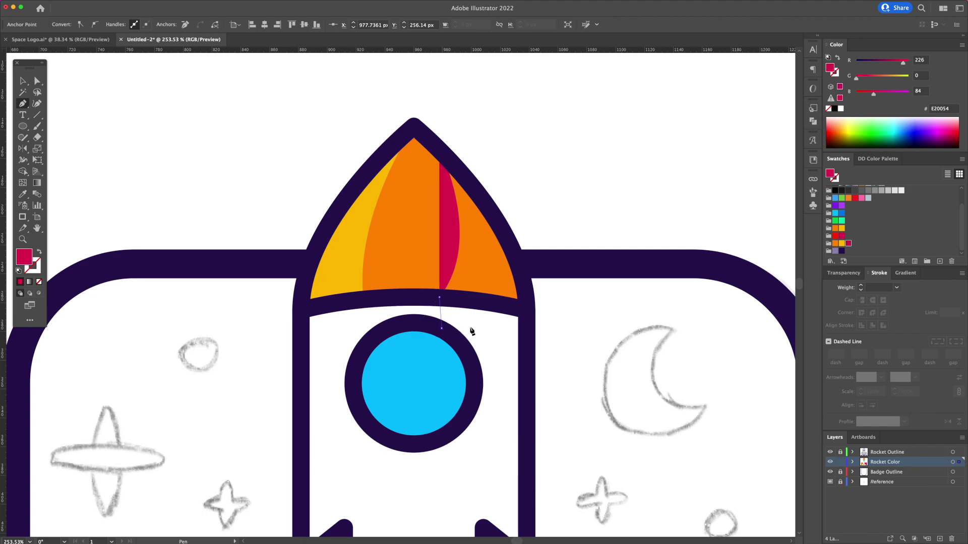
click(572, 323)
click(571, 197)
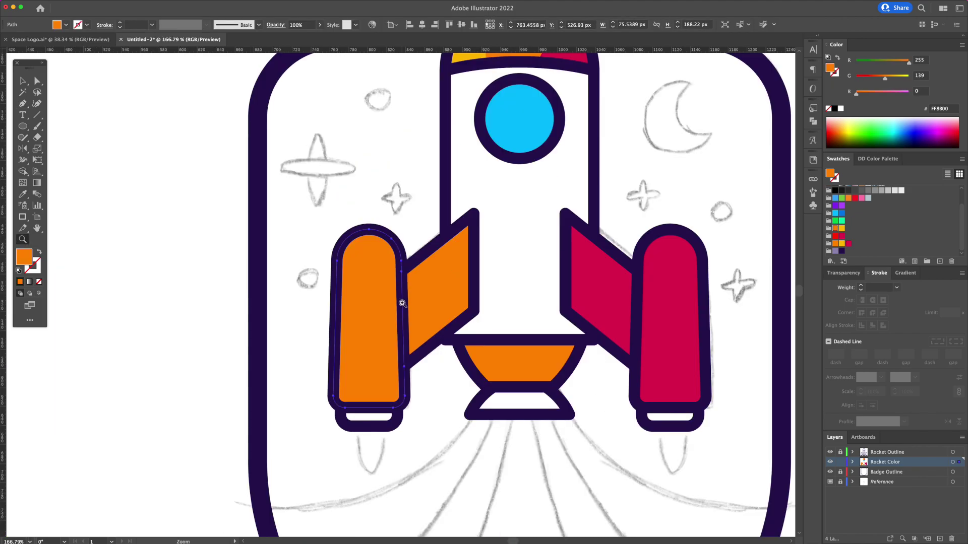
Step: Draw a curved highlight on the left booster and copy it to the right booster
click(378, 225)
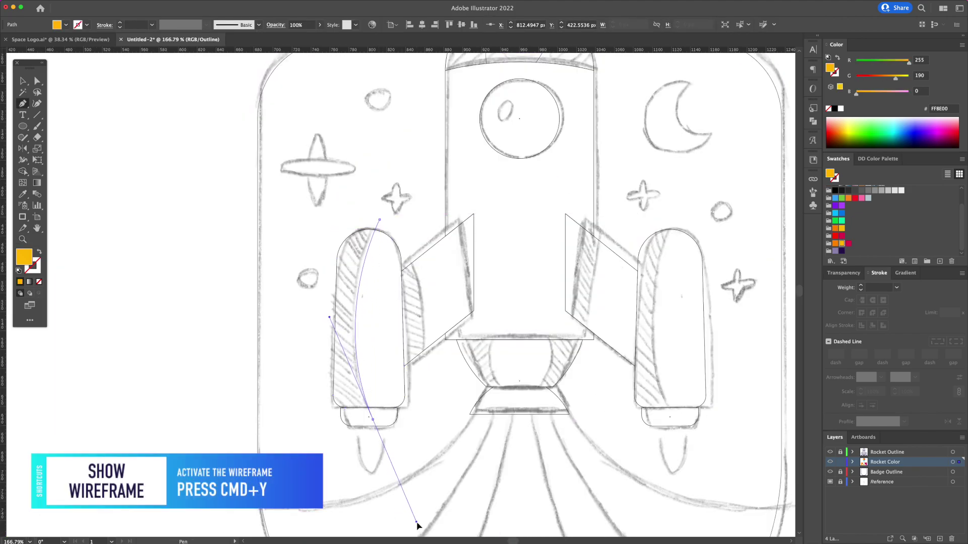
drag(374, 431, 417, 526)
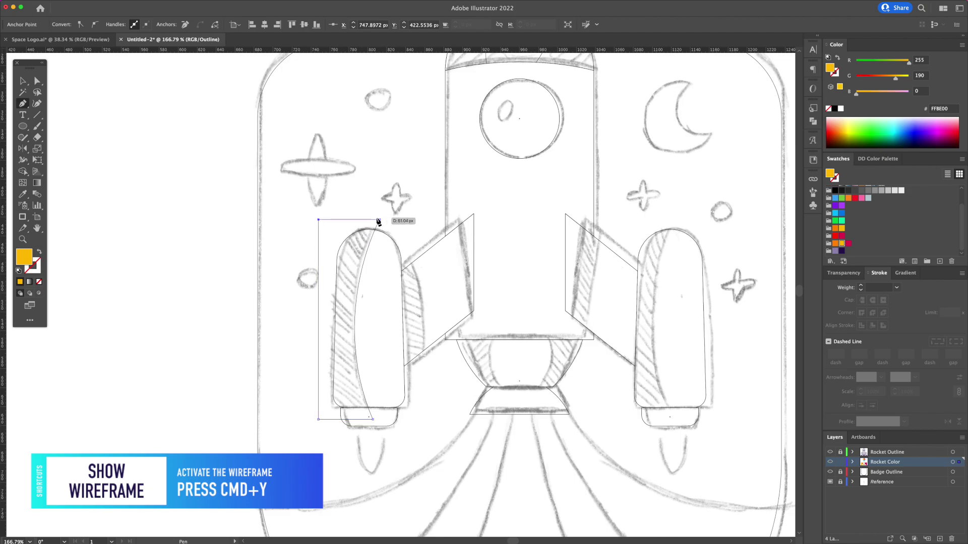
click(380, 222)
key(super+y)
key(v)
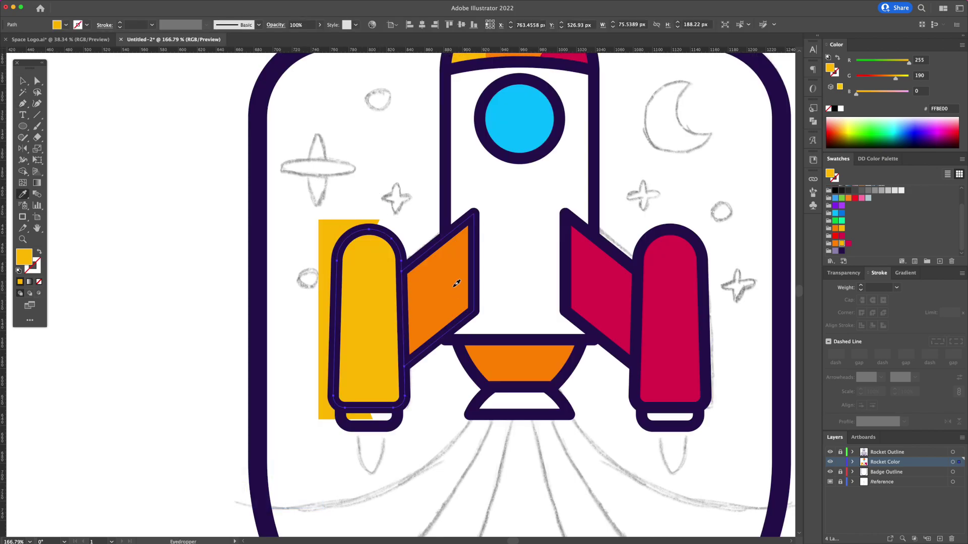
click(377, 259)
scroll(377, 258, up, 1)
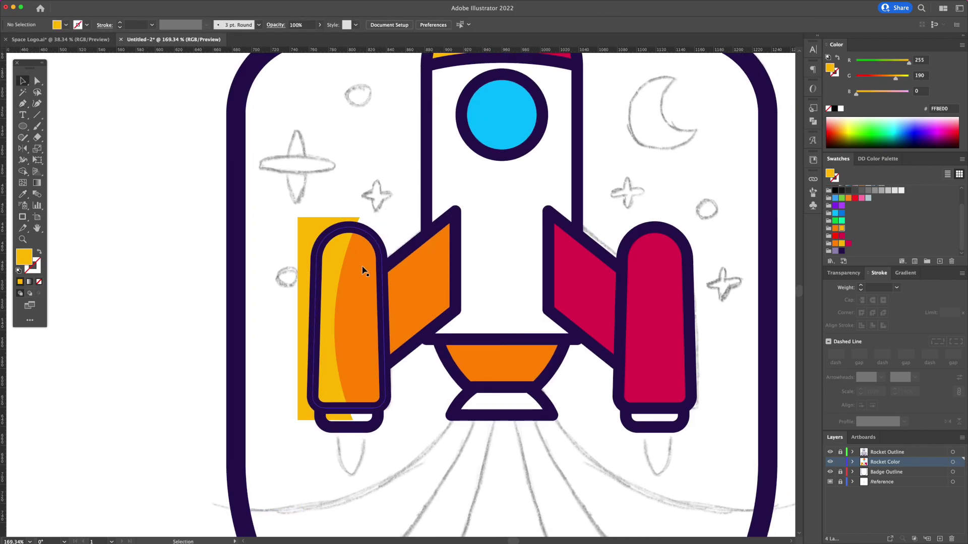
scroll(363, 261, right, 2)
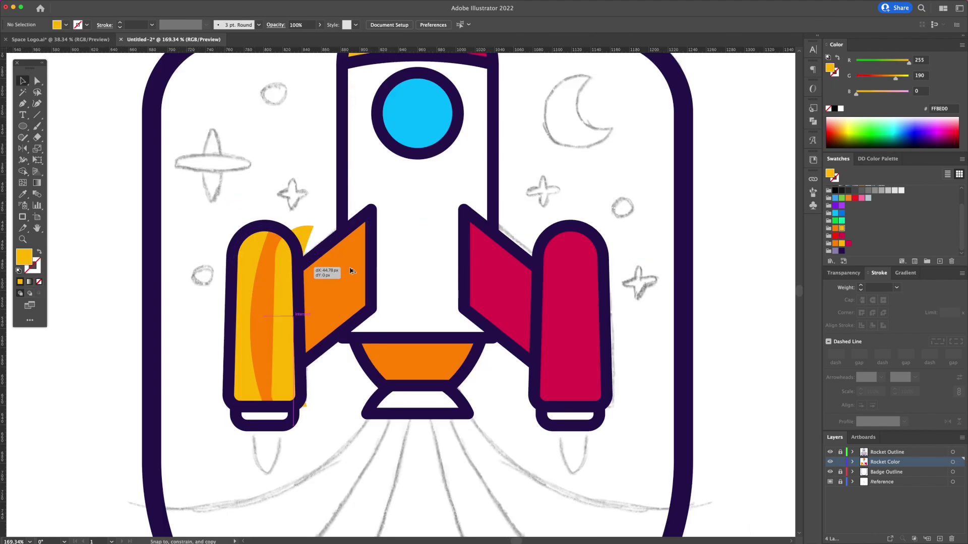
drag(278, 281, 571, 281)
scroll(416, 340, up, 3)
Step: Draw a yellow crescent highlight on the bottom cup
key(p)
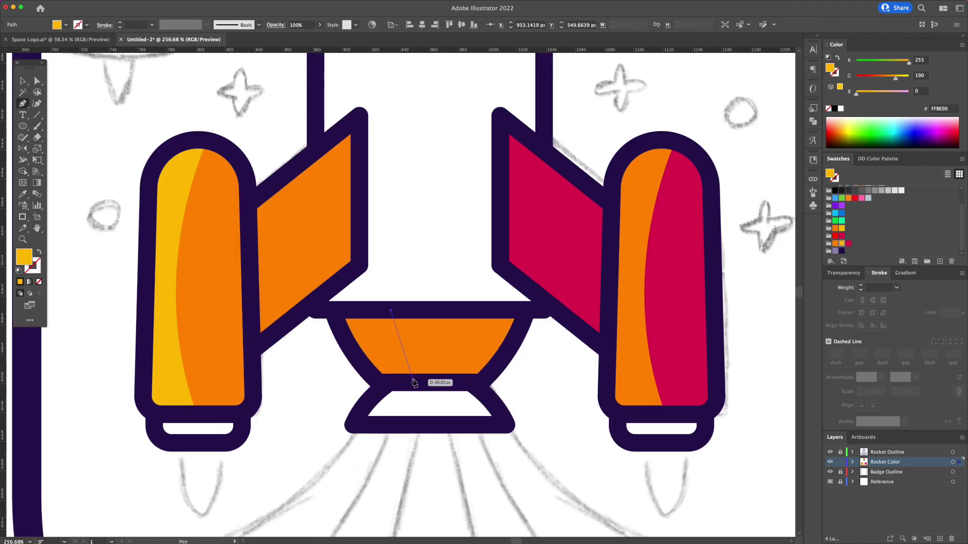
click(390, 312)
drag(412, 378, 456, 412)
click(378, 377)
drag(342, 314, 336, 268)
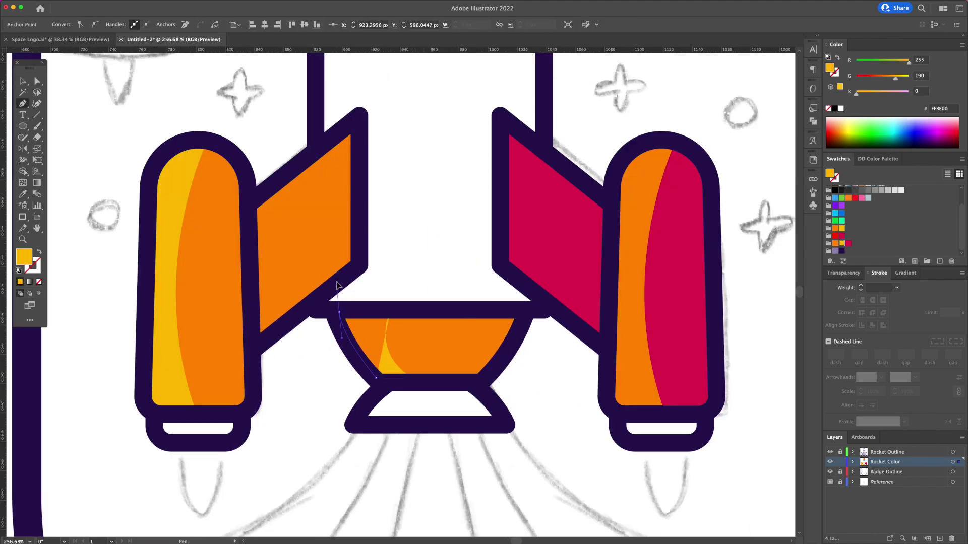
click(390, 311)
Step: Reflect a pink copy of the crescent across the cup
key(v)
click(374, 344)
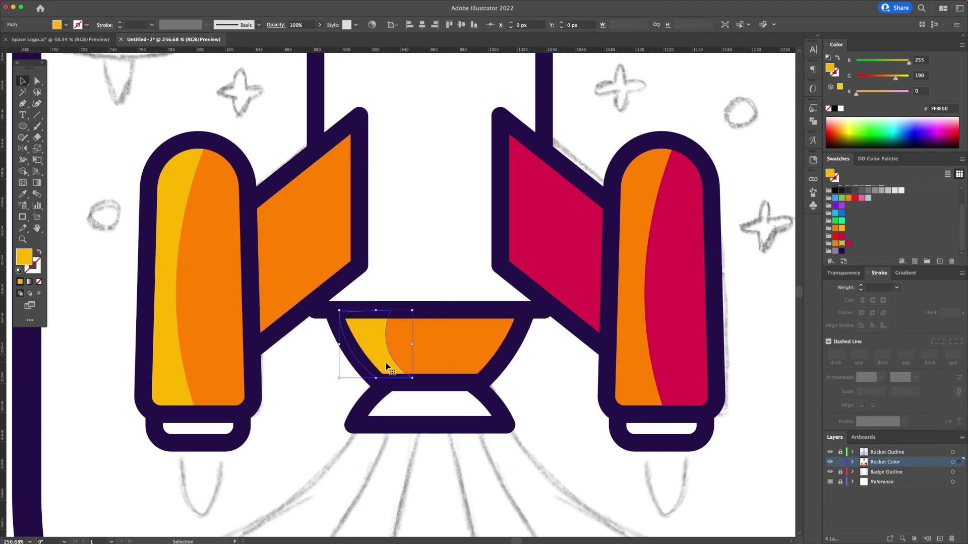
key(o)
alt+click(428, 311)
key(Return)
click(848, 244)
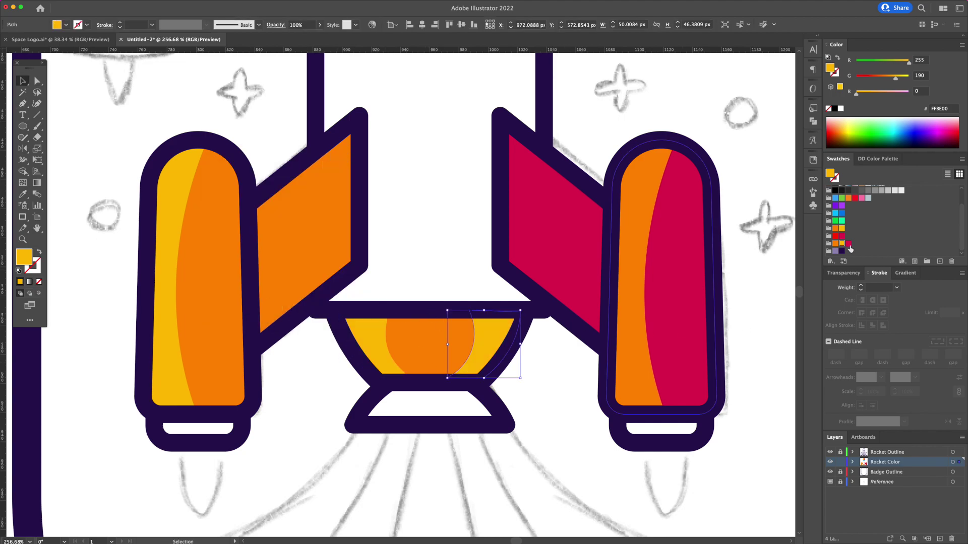
click(544, 371)
scroll(545, 370, down, 1)
click(300, 298)
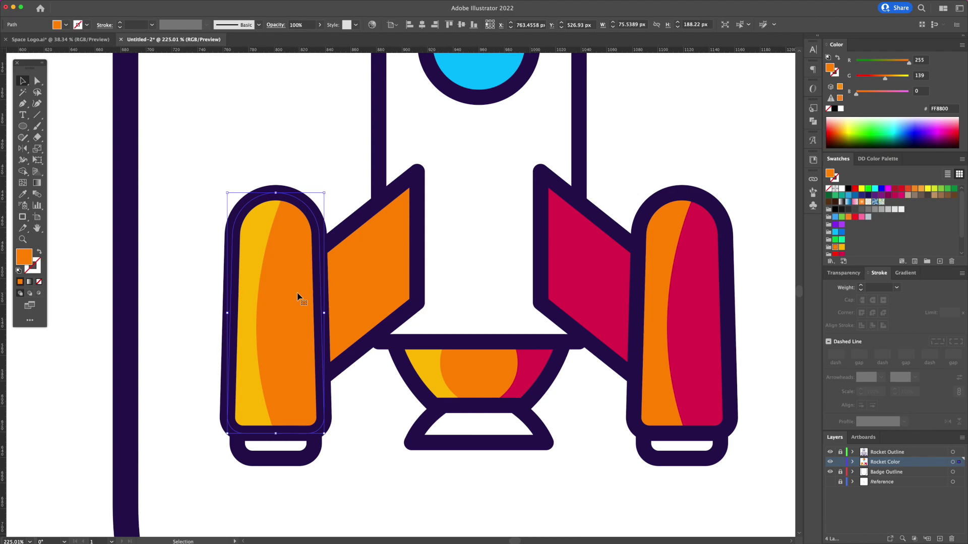
Step: Copy the pod onto the left fin as a crimson stripe trimmed to the fin
drag(298, 296, 321, 297)
click(841, 253)
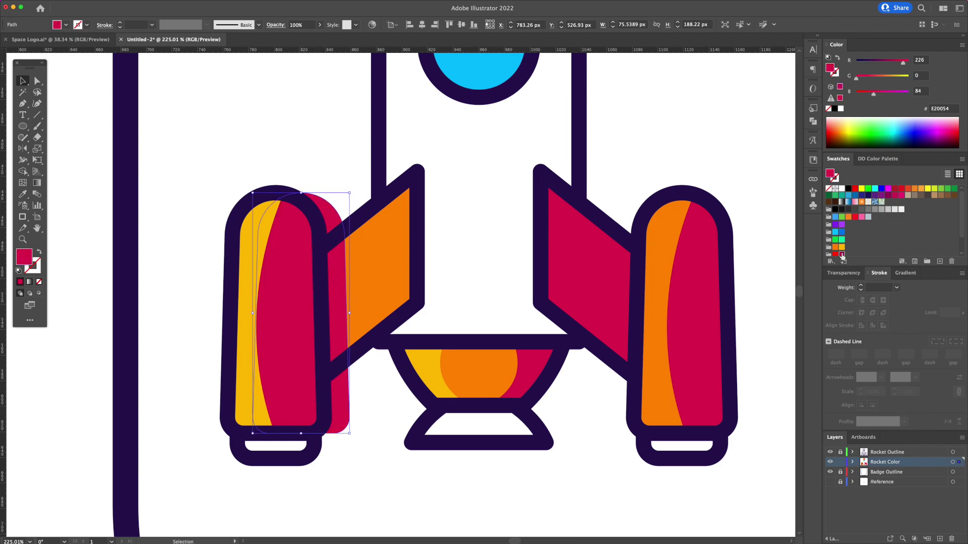
shift+click(392, 271)
key(shift+m)
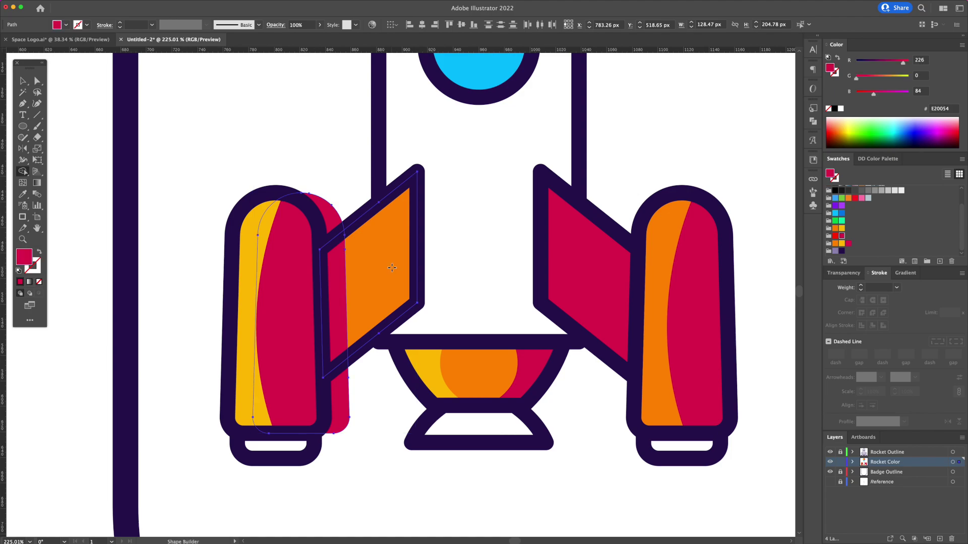
alt+click(322, 230)
Step: Trim an orange rectangle stripe onto the right fin and add a tilted white porthole glint
key(m)
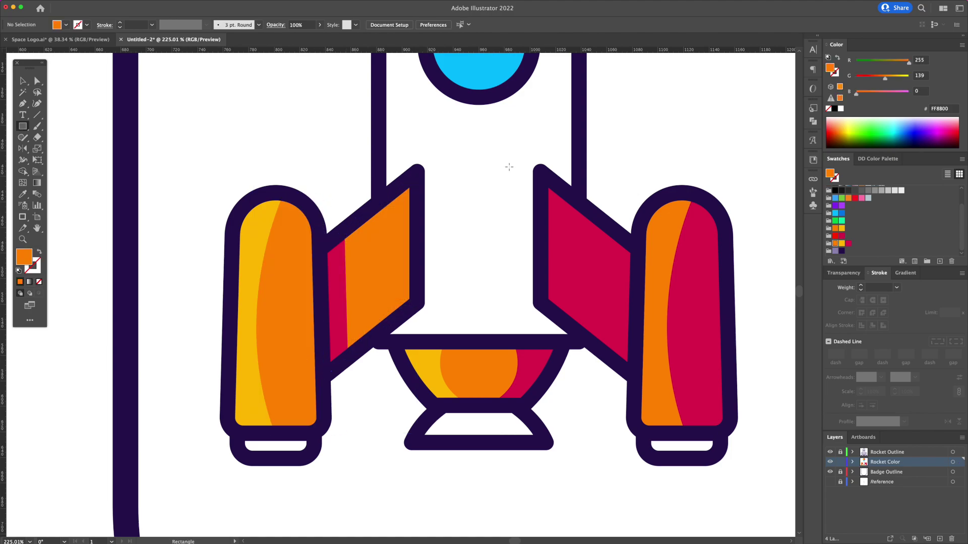
drag(503, 147, 567, 330)
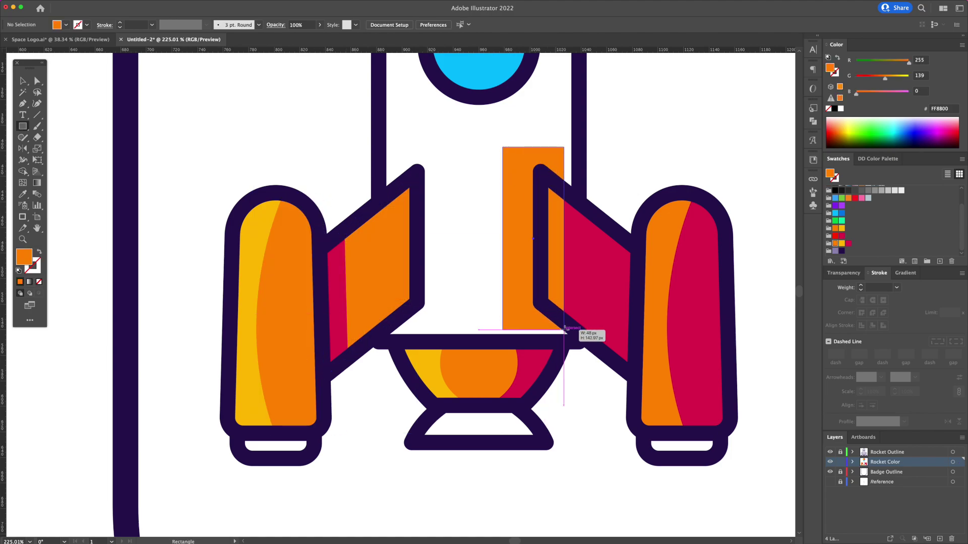
shift+click(597, 319)
key(shift+m)
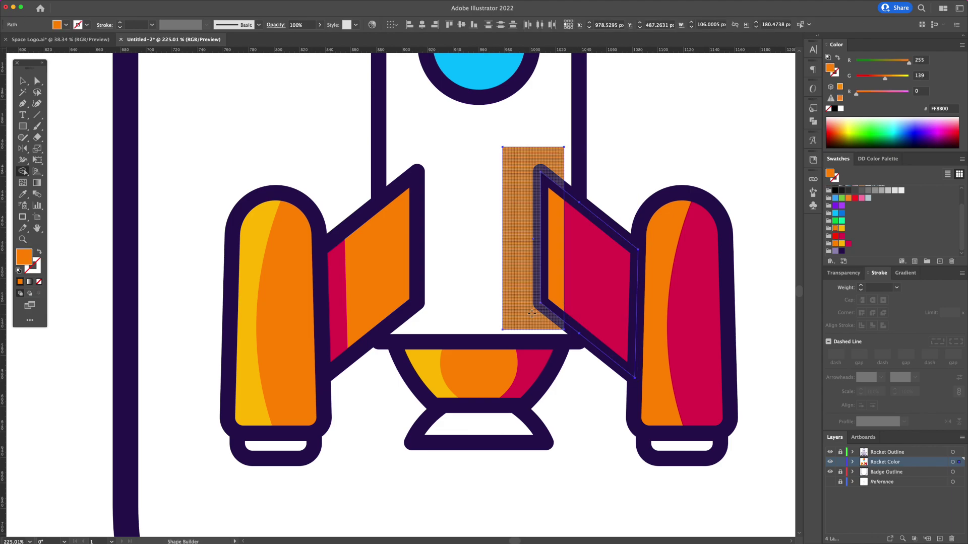
alt+click(531, 314)
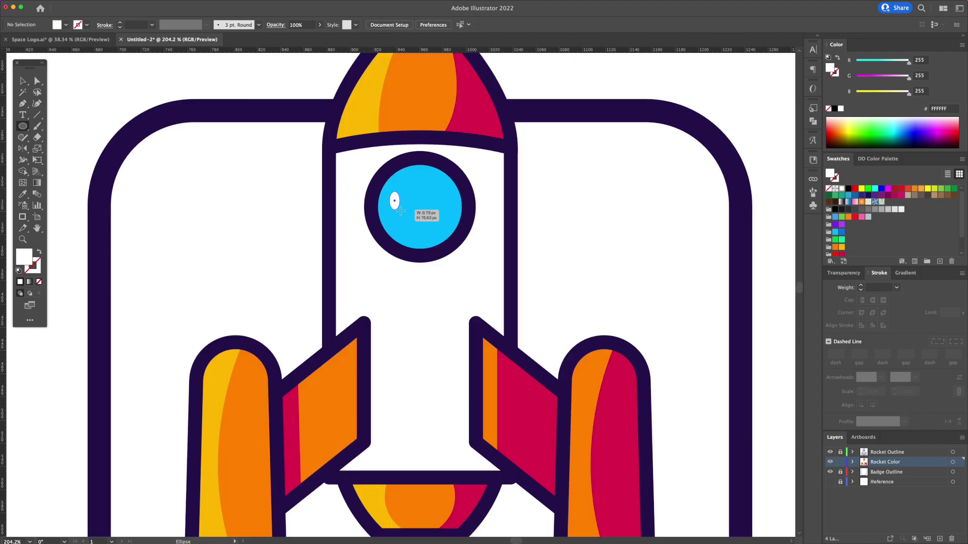
drag(390, 192, 407, 221)
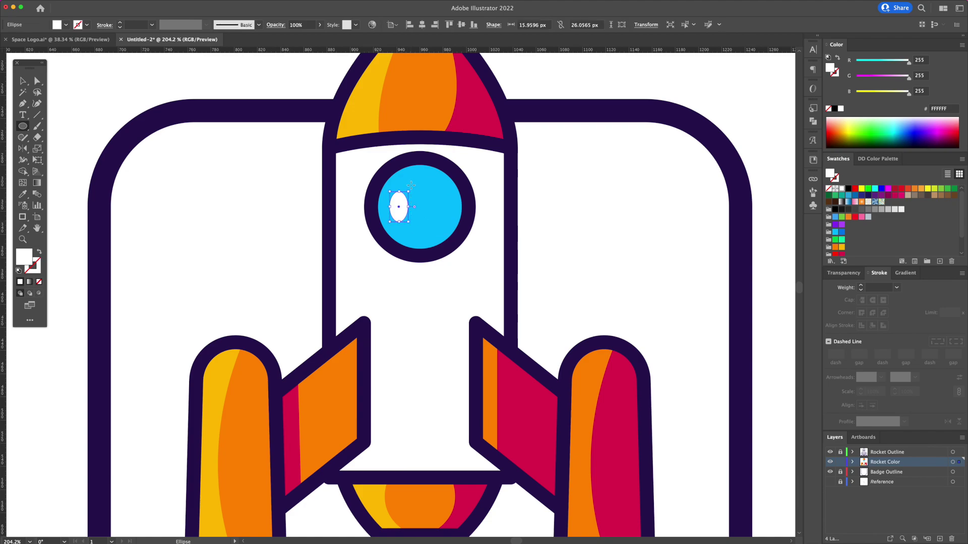
drag(414, 220, 422, 192)
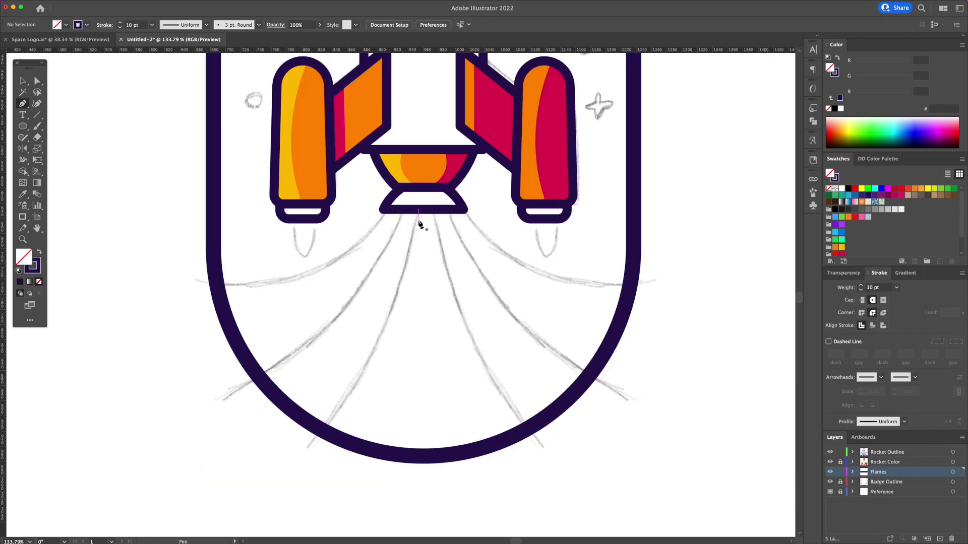
Step: Draw a curved flame line from the nozzle down to the badge bottom
click(419, 214)
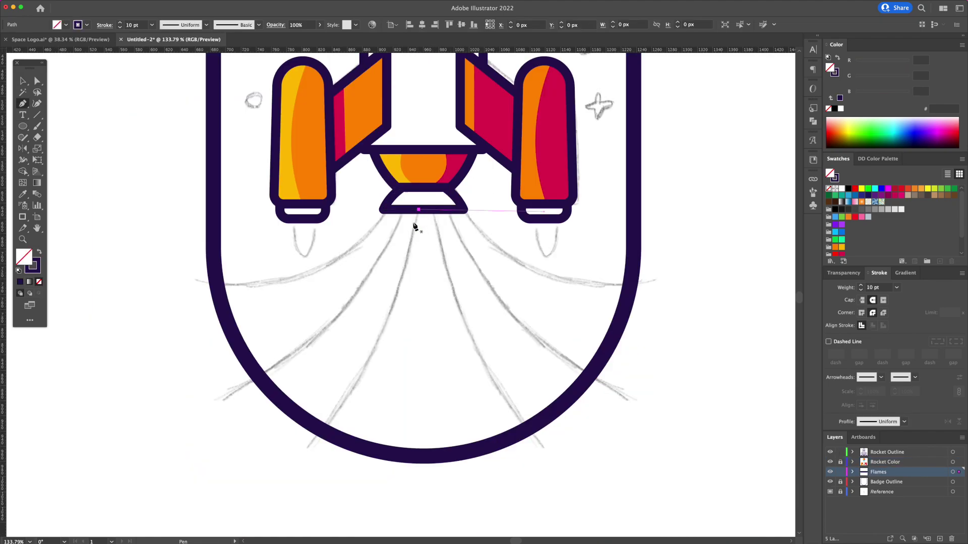
click(308, 448)
key(v)
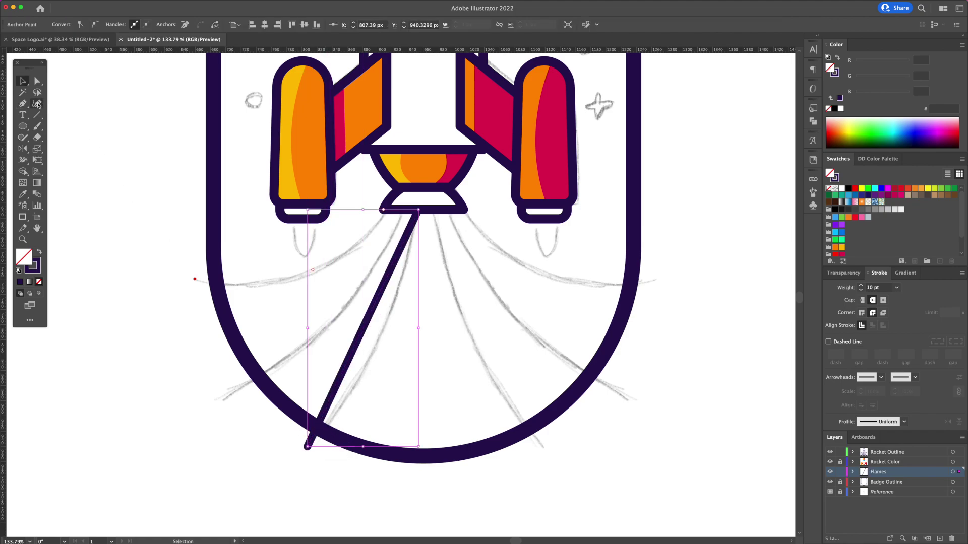
click(37, 104)
drag(372, 316, 394, 323)
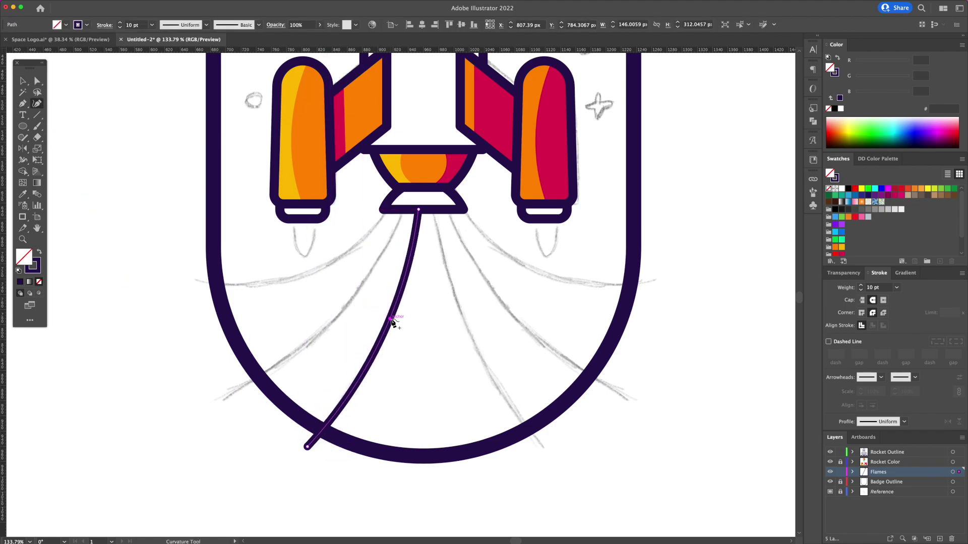
key(v)
click(428, 318)
Step: Draw a second curved flame line from the nozzle's left corner to the badge's left edge
key(p)
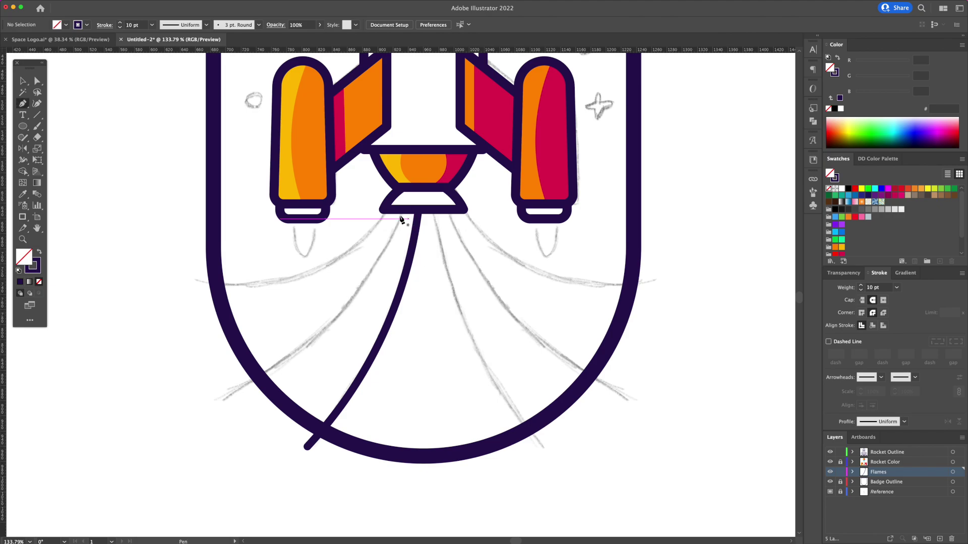
click(384, 211)
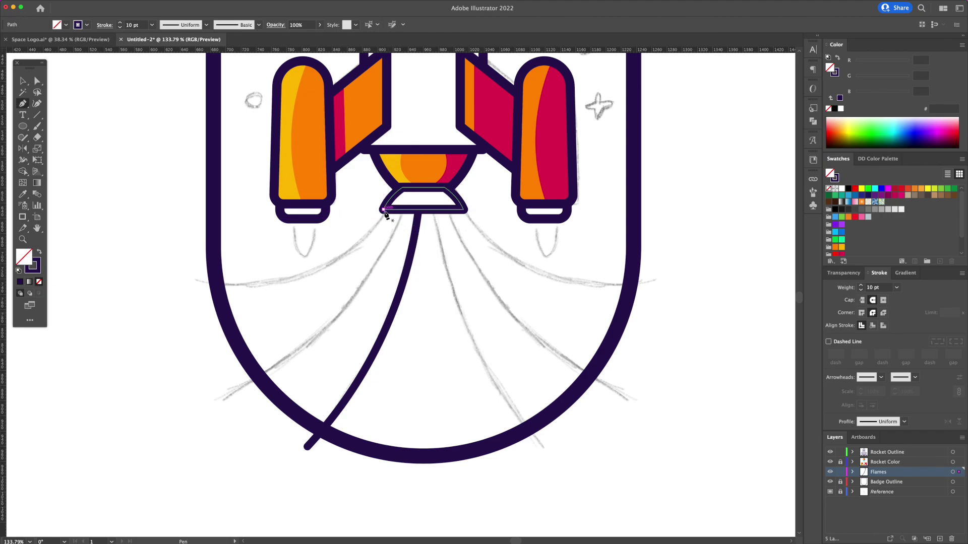
click(198, 284)
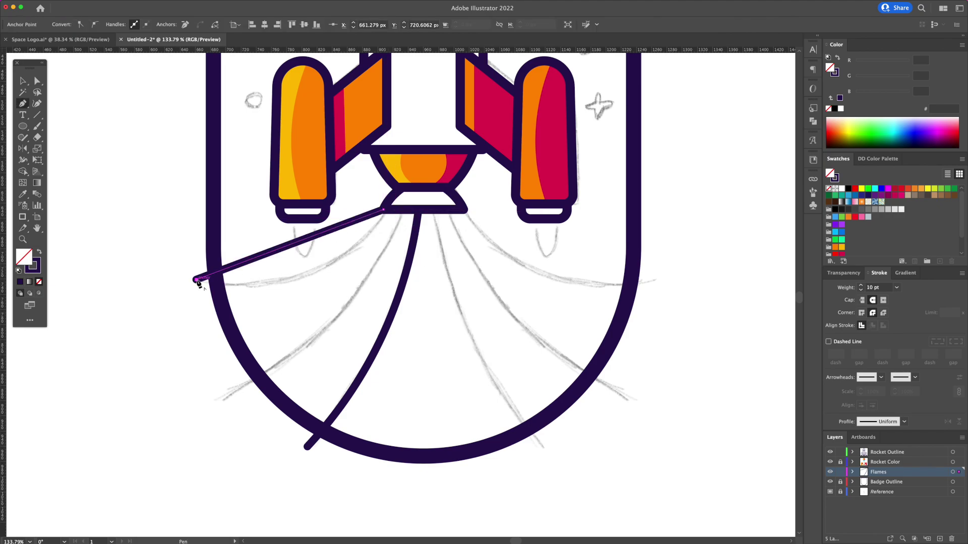
key(v)
click(37, 104)
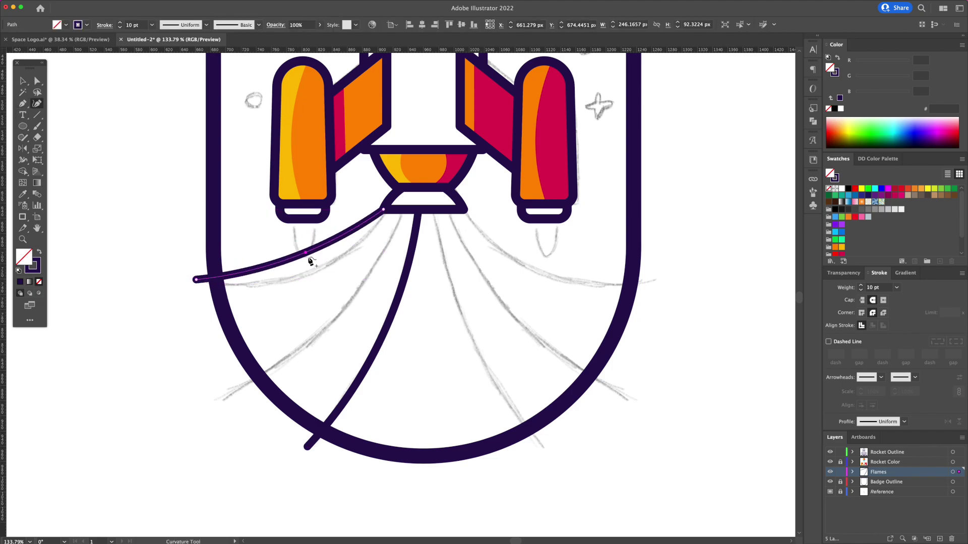
drag(288, 246, 313, 274)
key(Escape)
Step: Outline the left flame panel and add a curved diagonal dividing line
click(830, 462)
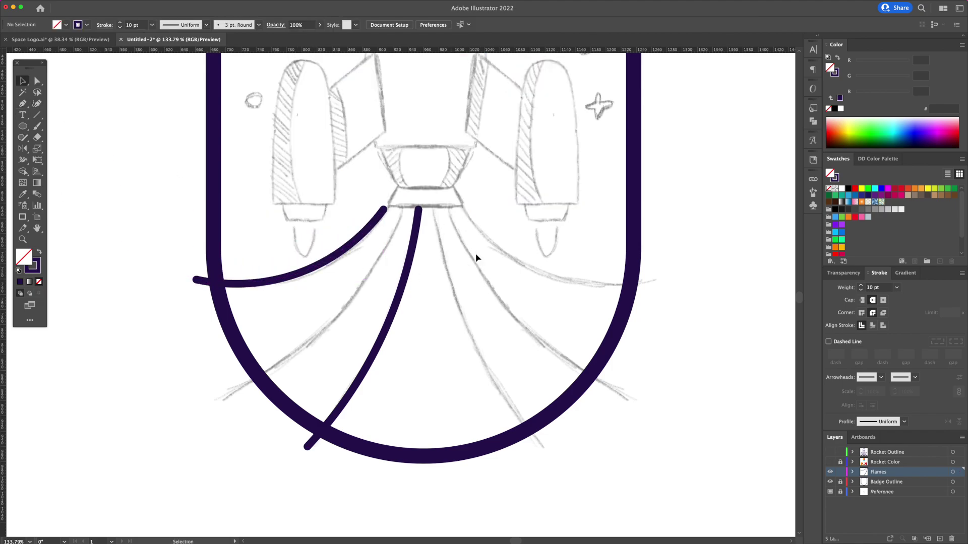
key(p)
click(418, 210)
click(382, 211)
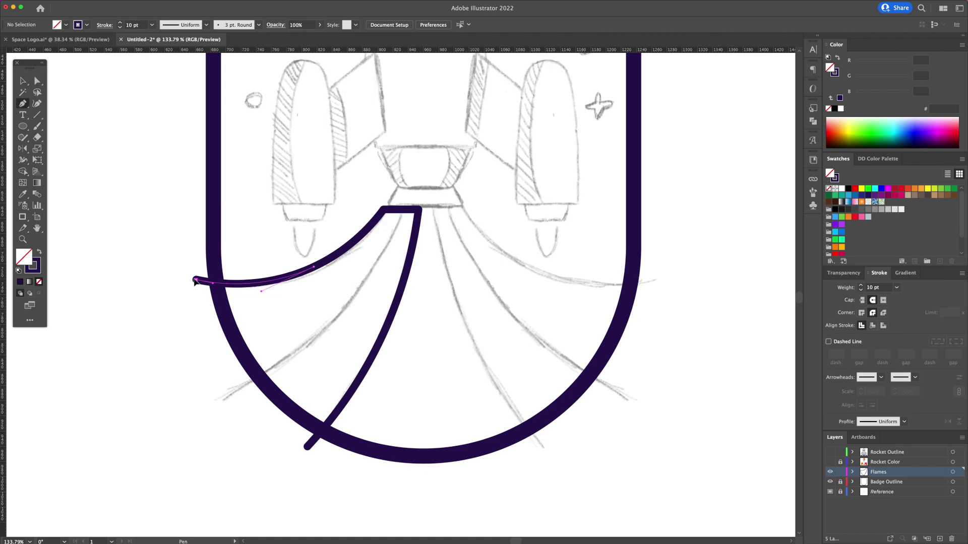
click(198, 281)
click(229, 394)
click(304, 449)
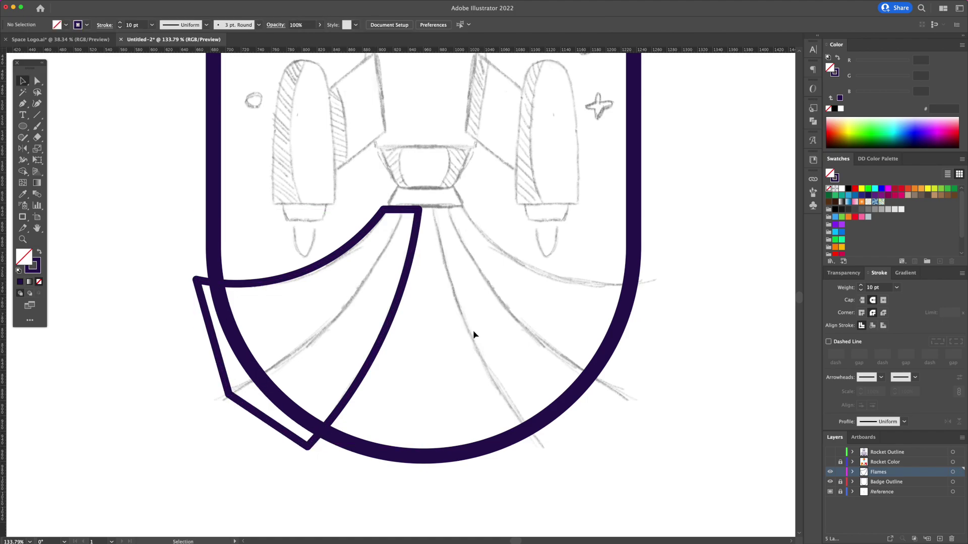
click(230, 397)
key(v)
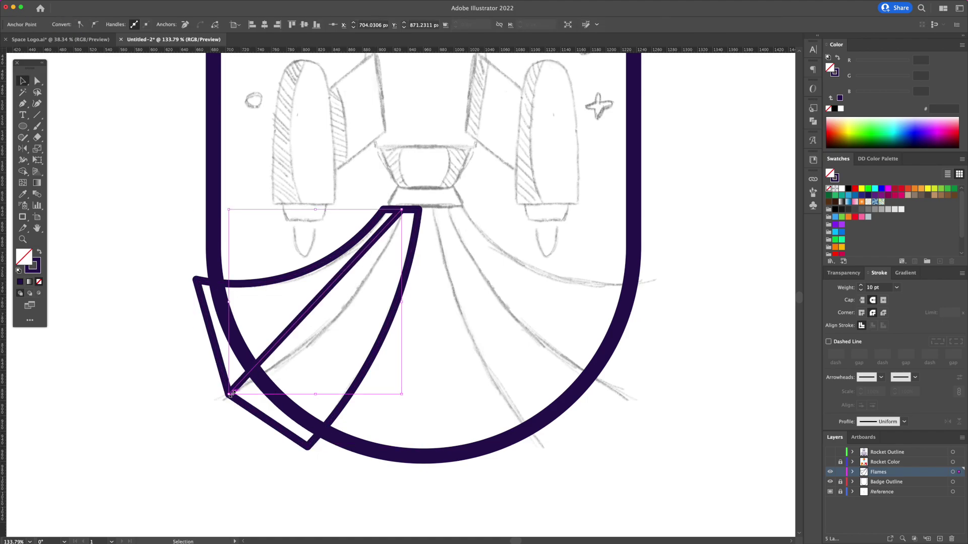
key(shift+grave)
drag(316, 305, 338, 322)
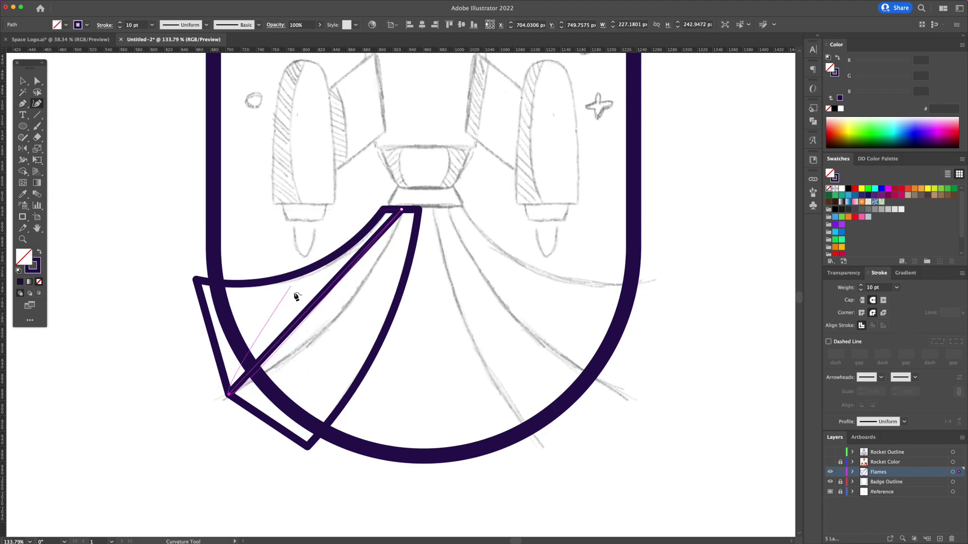
Step: Reflect a copy of the flame paths onto the right side
key(o)
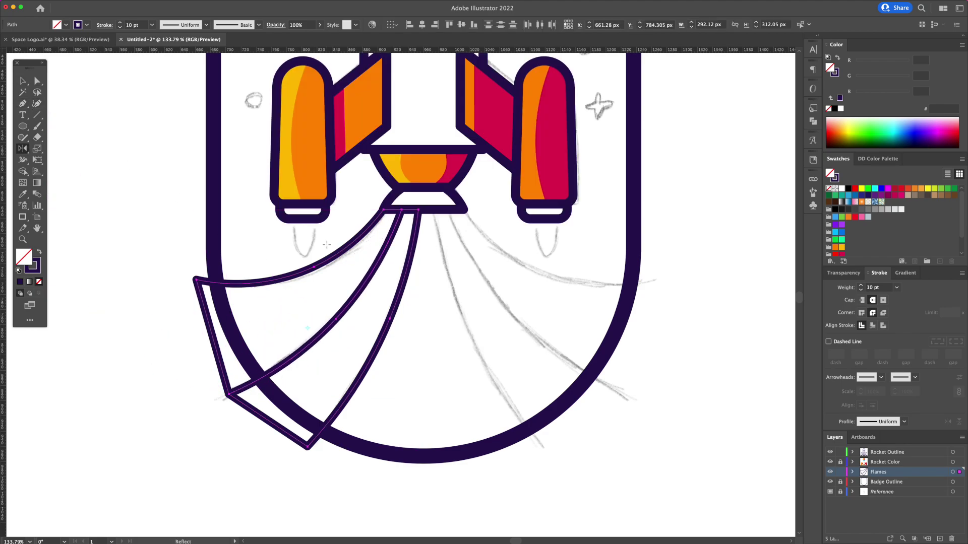
alt+click(423, 188)
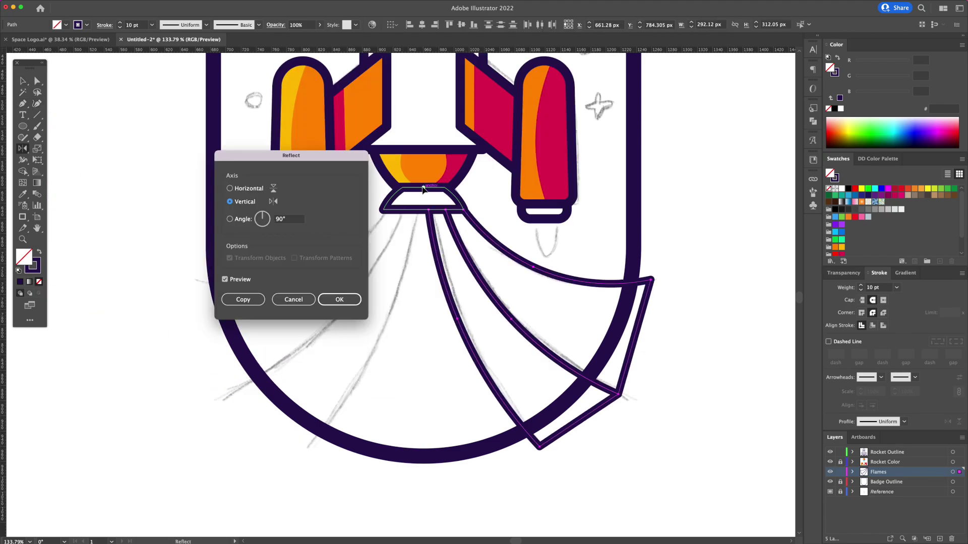
click(243, 300)
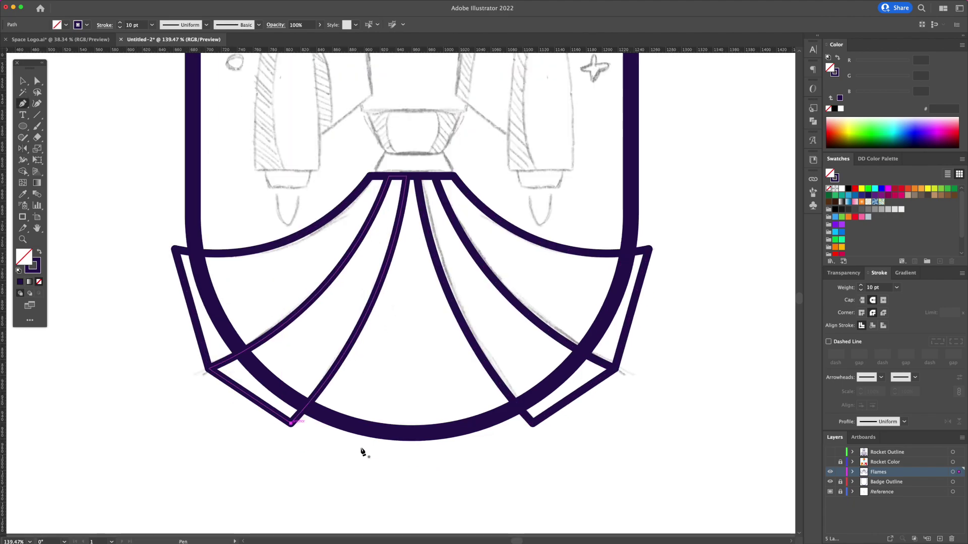
Step: Draw a V-shaped edge joining the lower flame corners, then select all flame paths
click(413, 457)
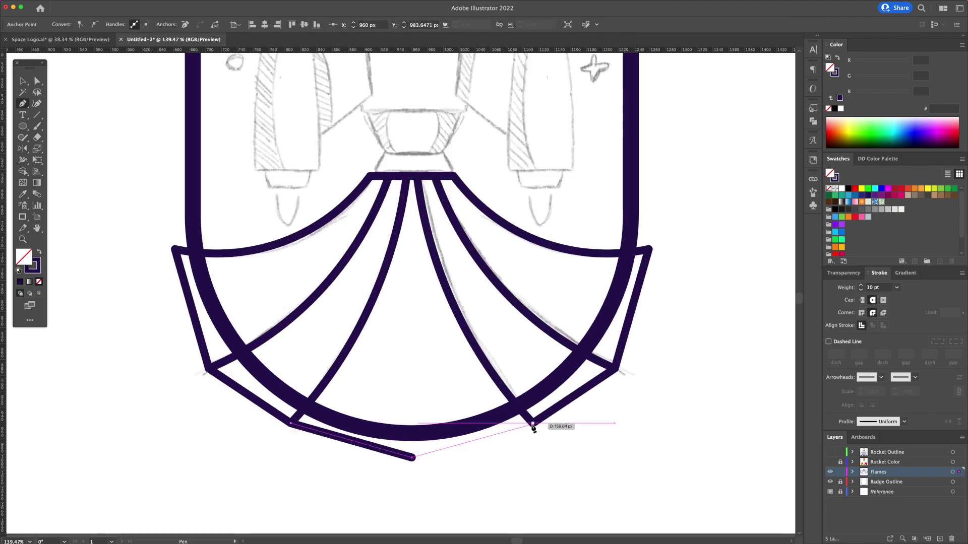
click(533, 426)
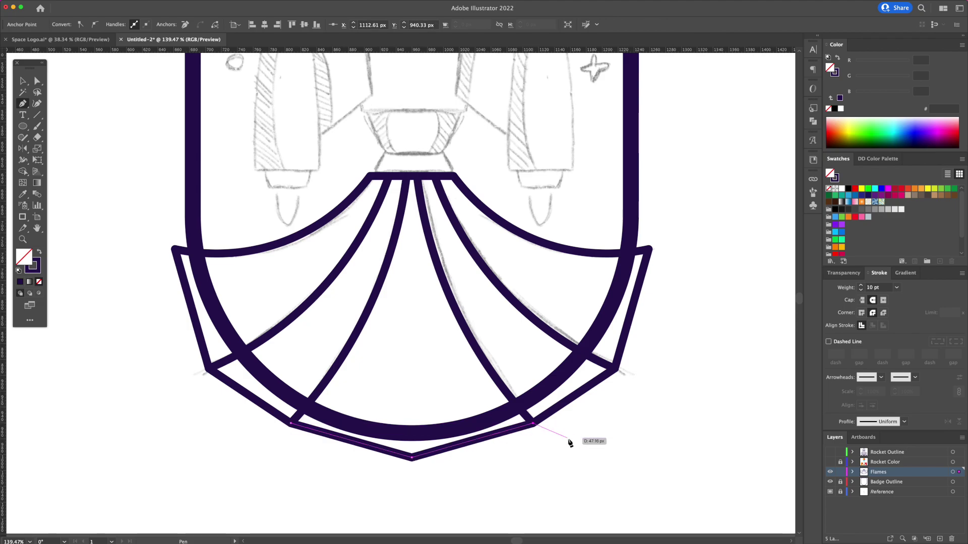
key(v)
click(438, 456)
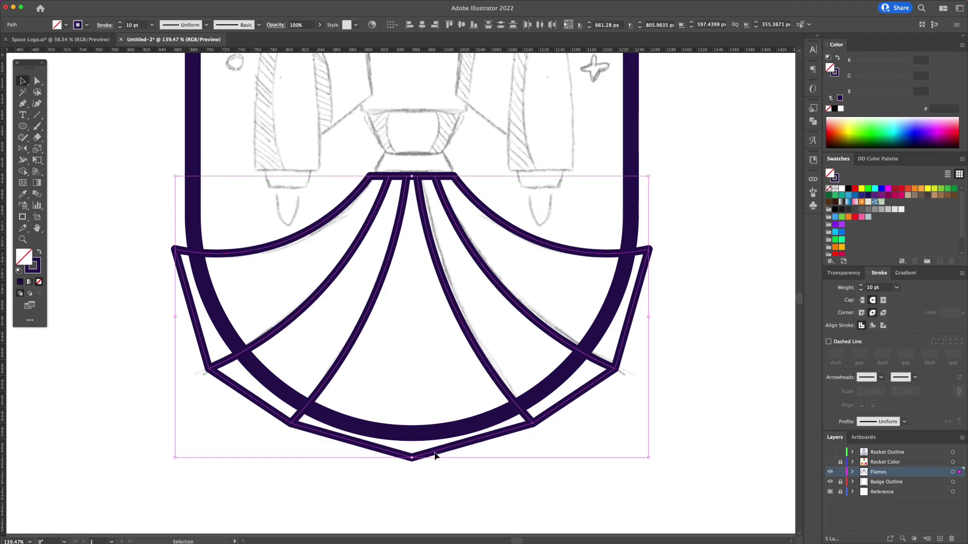
key(shift+m)
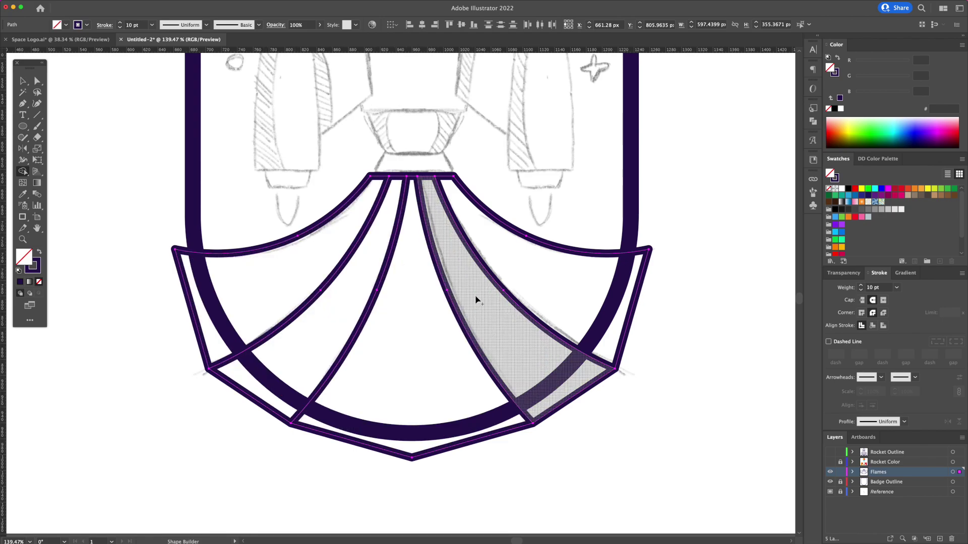
Step: Build the flame regions into shapes, reshow the rocket layers, and fill the flames #291054
click(476, 301)
key(v)
click(113, 303)
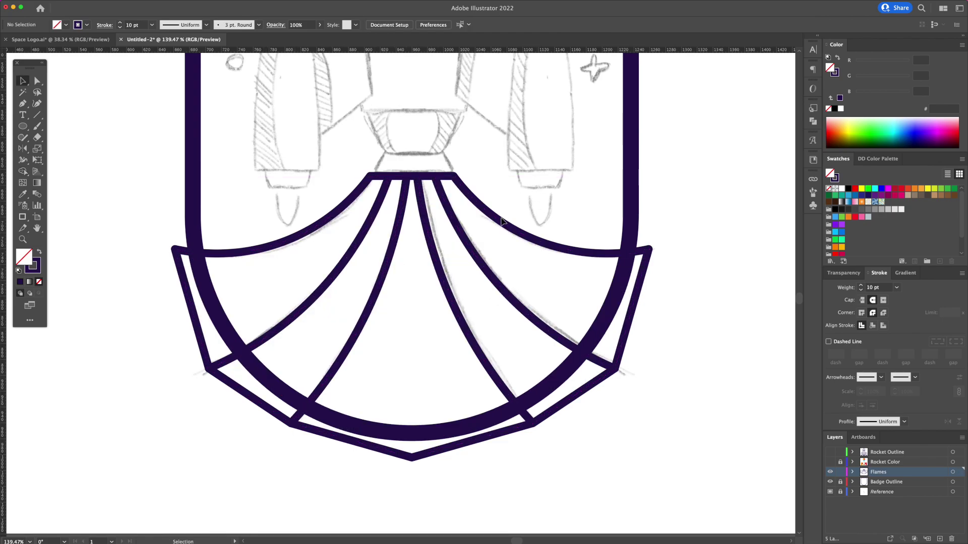
drag(461, 253, 612, 162)
drag(830, 462, 830, 452)
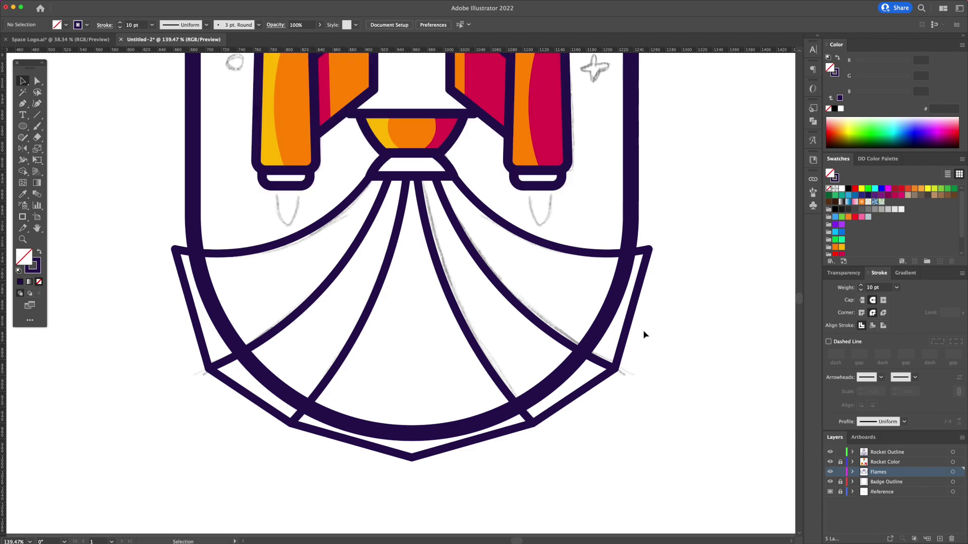
key(ctrl+0)
click(363, 358)
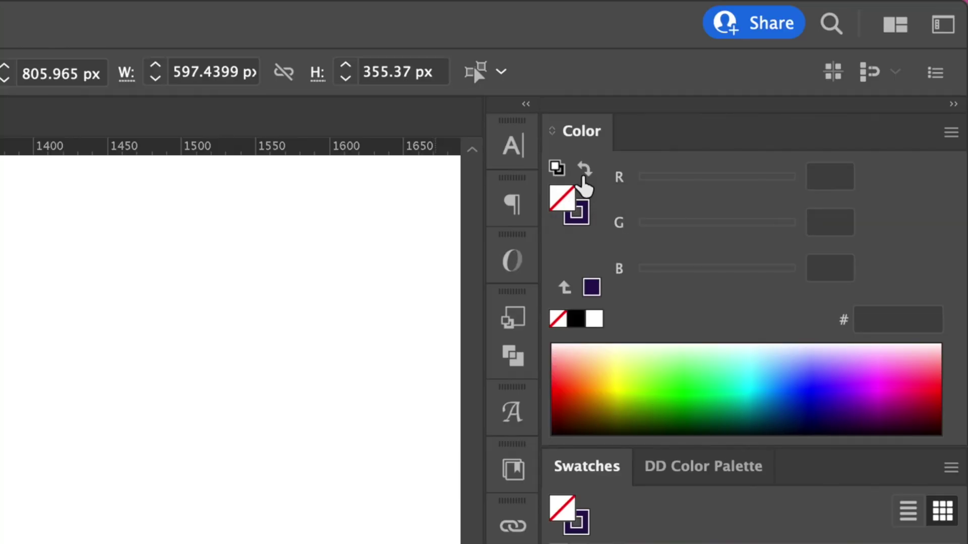
click(584, 175)
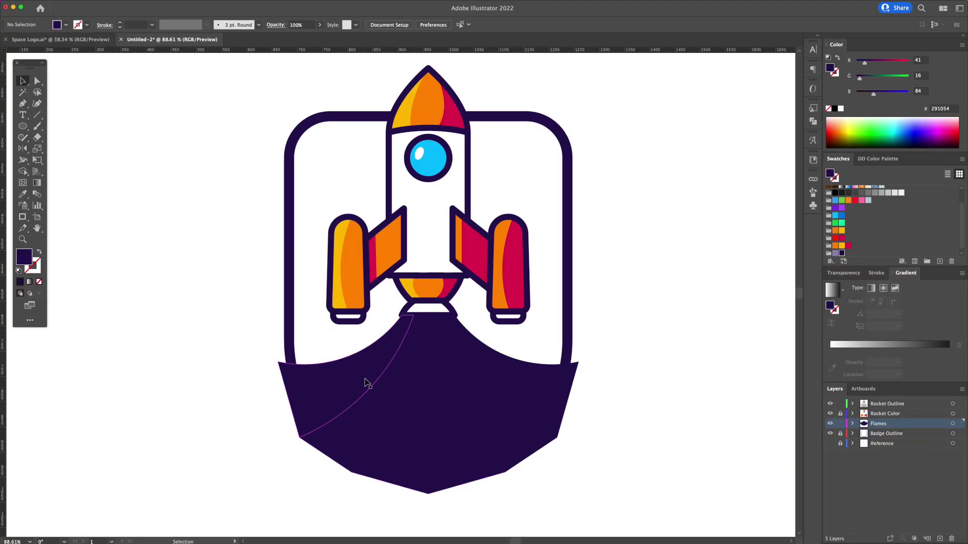
Step: Give the left flame piece a purple radial gradient fill
click(368, 384)
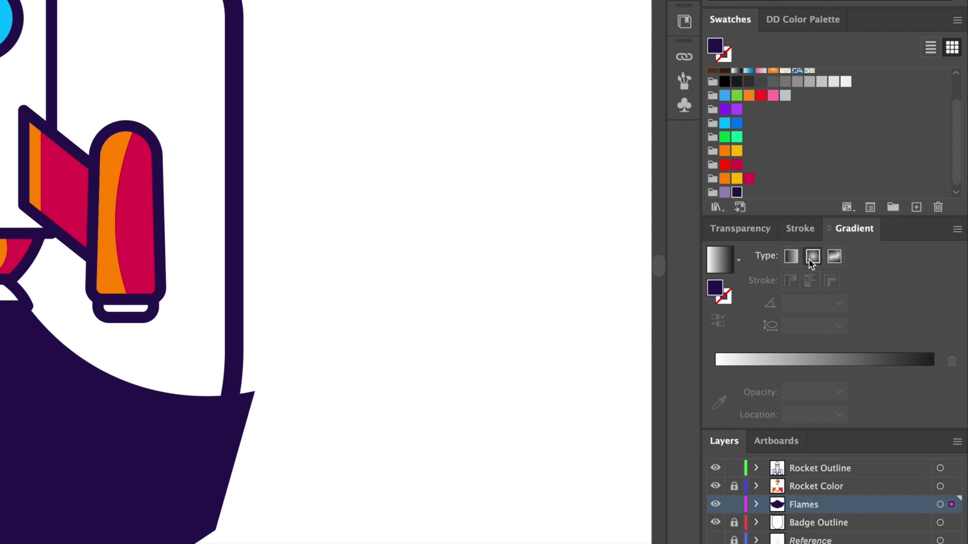
click(811, 258)
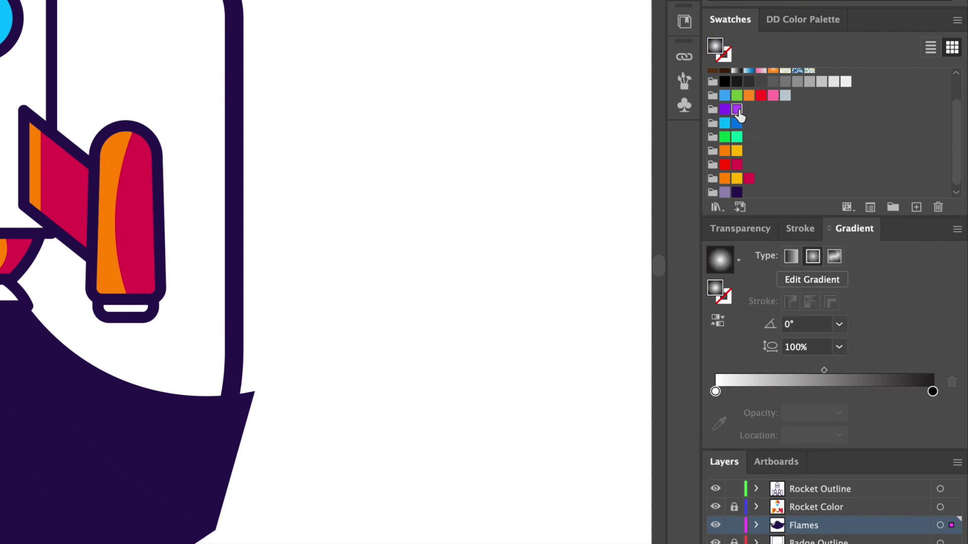
drag(736, 110, 716, 391)
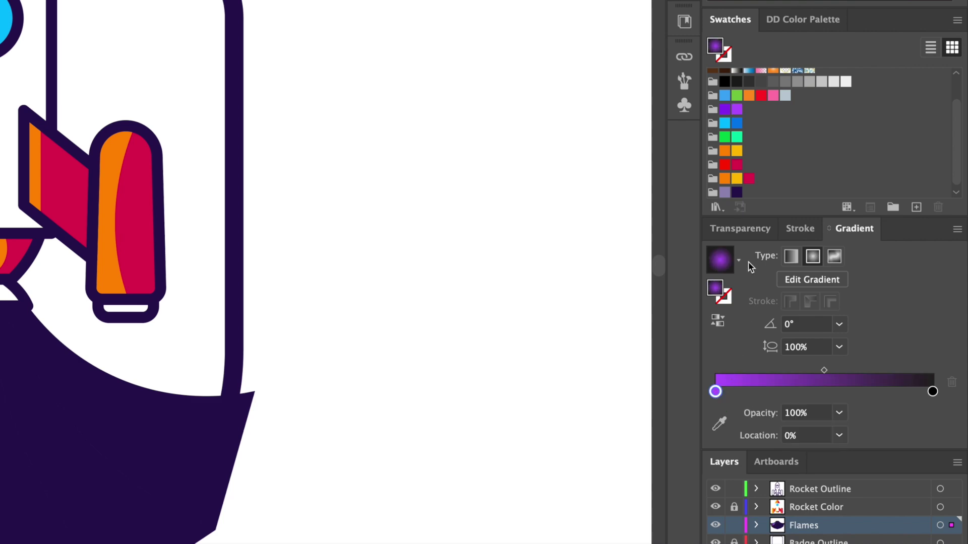
drag(724, 109, 935, 395)
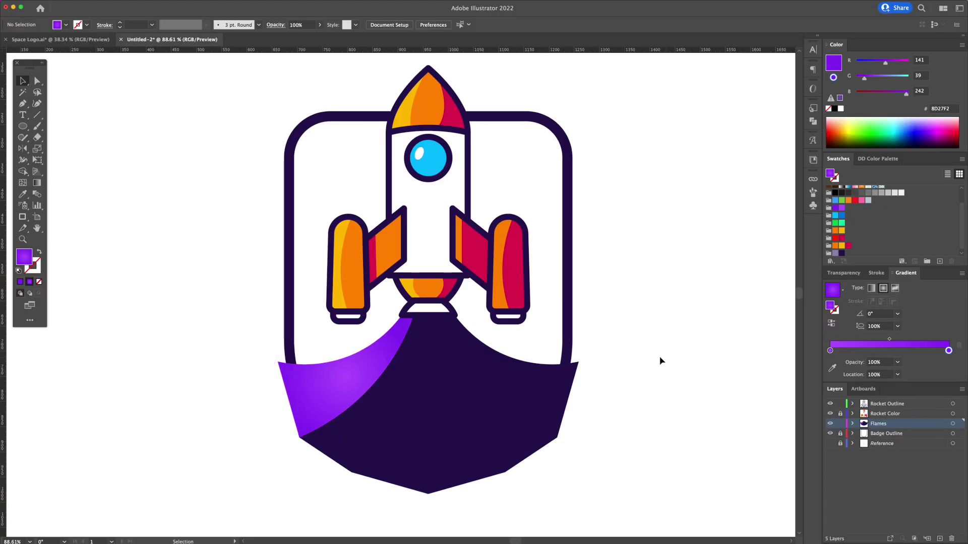
Step: Angle the left flame's gradient along the flame and make it run purple to blue
click(519, 356)
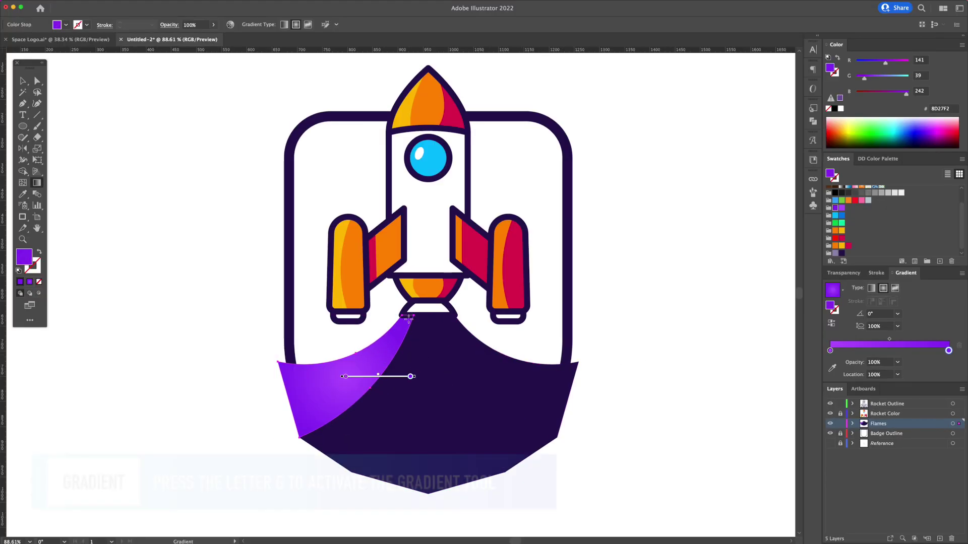
key(g)
drag(408, 317, 317, 410)
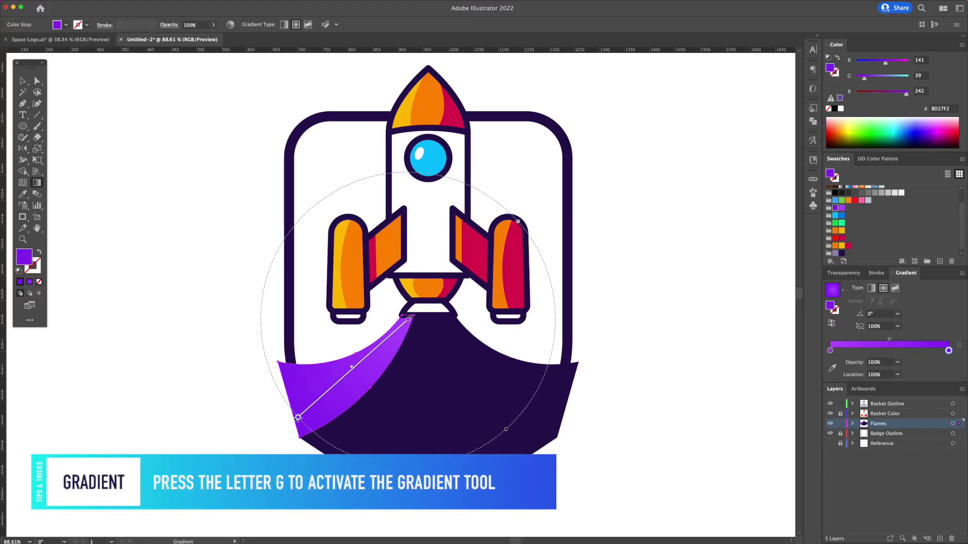
key(v)
click(288, 407)
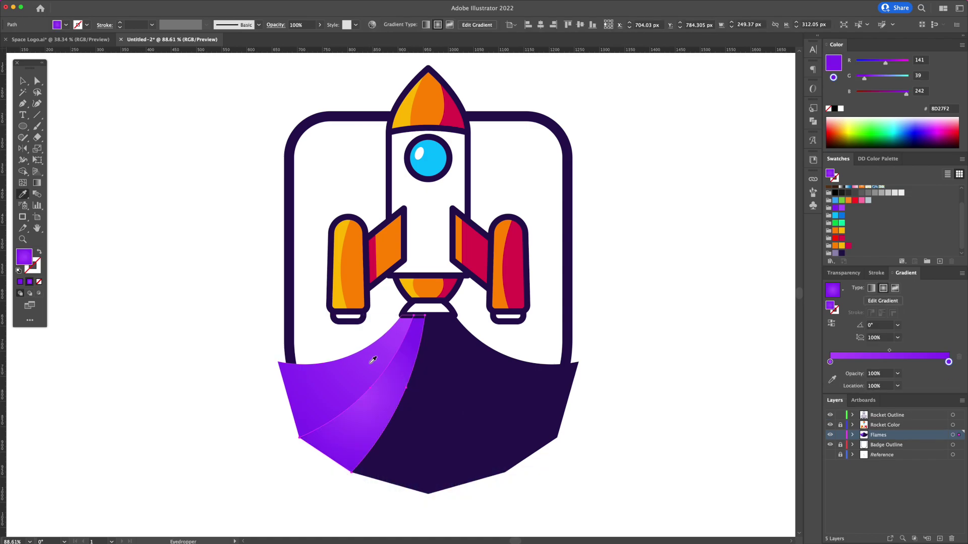
click(836, 230)
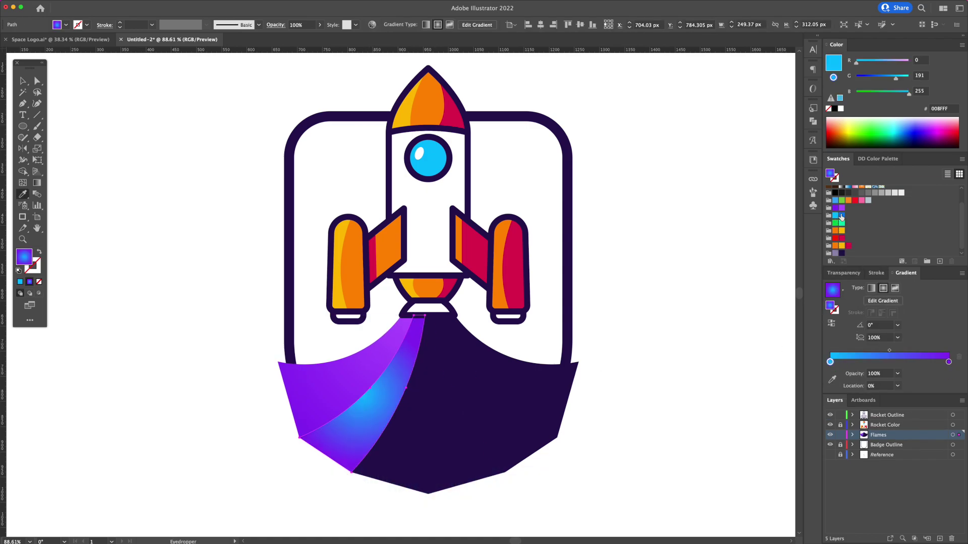
click(841, 219)
key(g)
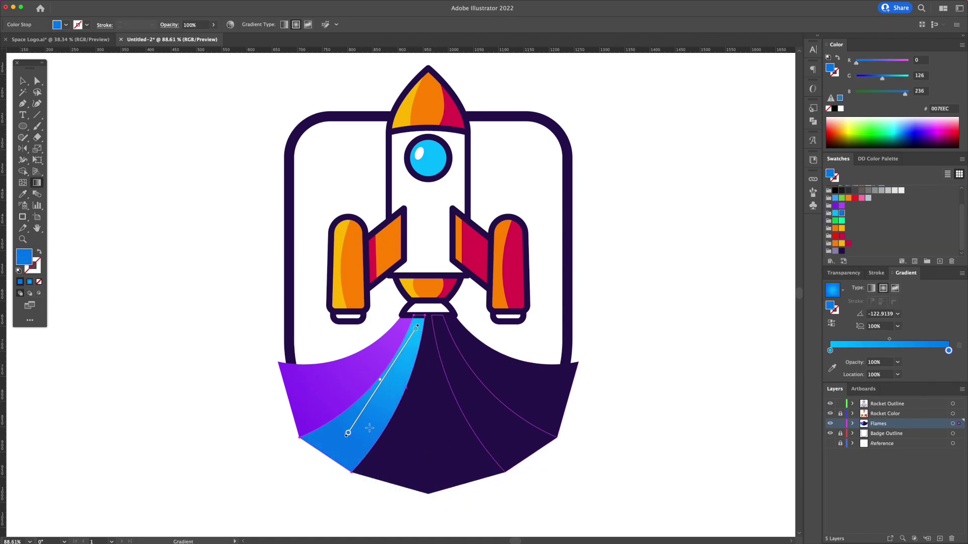
key(v)
Step: Give the center flame a green gradient running vertically down the flame
click(469, 418)
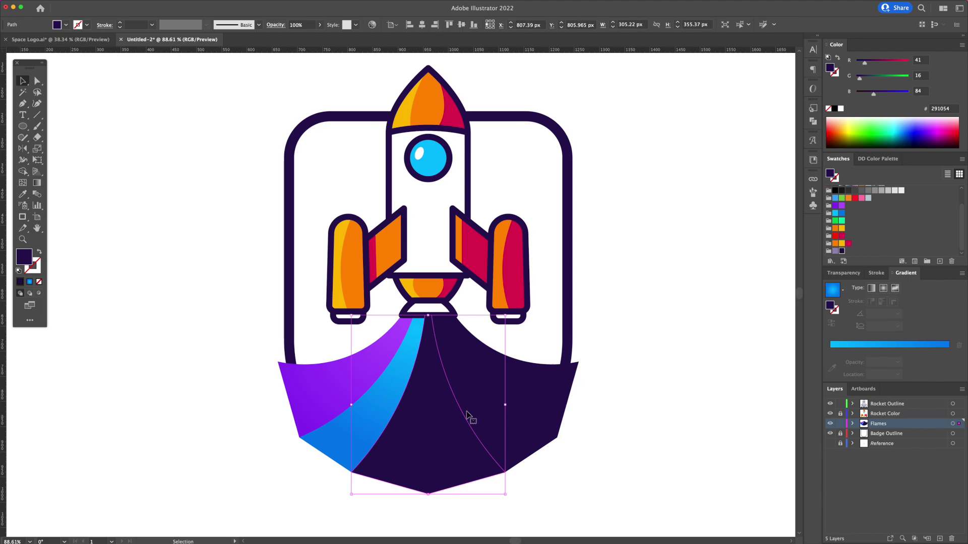
click(833, 290)
click(830, 362)
click(834, 220)
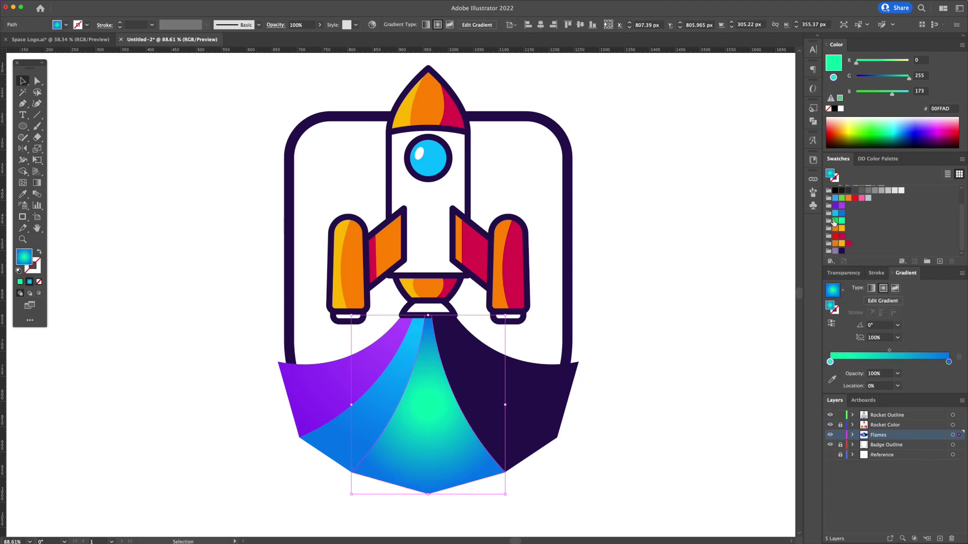
click(950, 363)
key(g)
drag(428, 484, 428, 325)
key(v)
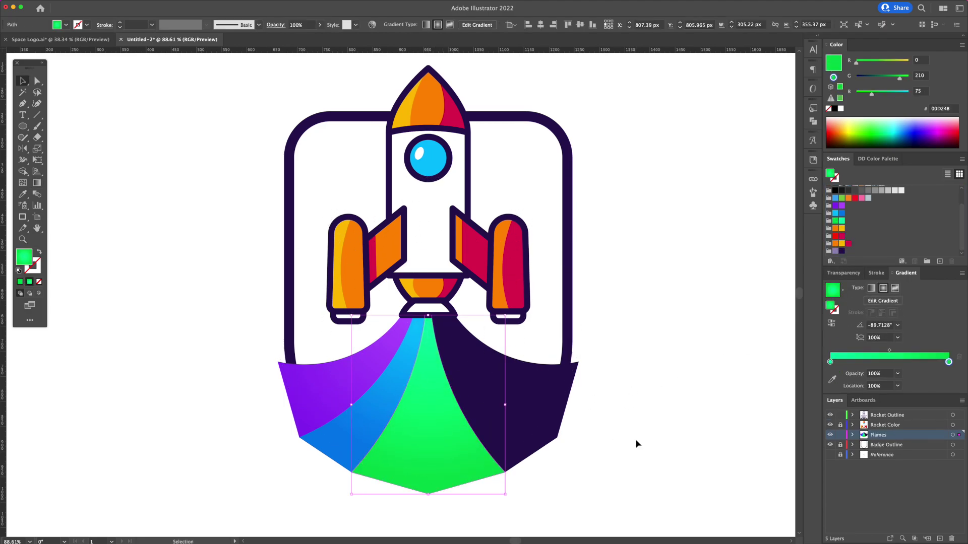
Step: Give the flame right of center an orange gradient fill
click(529, 394)
click(833, 290)
click(842, 231)
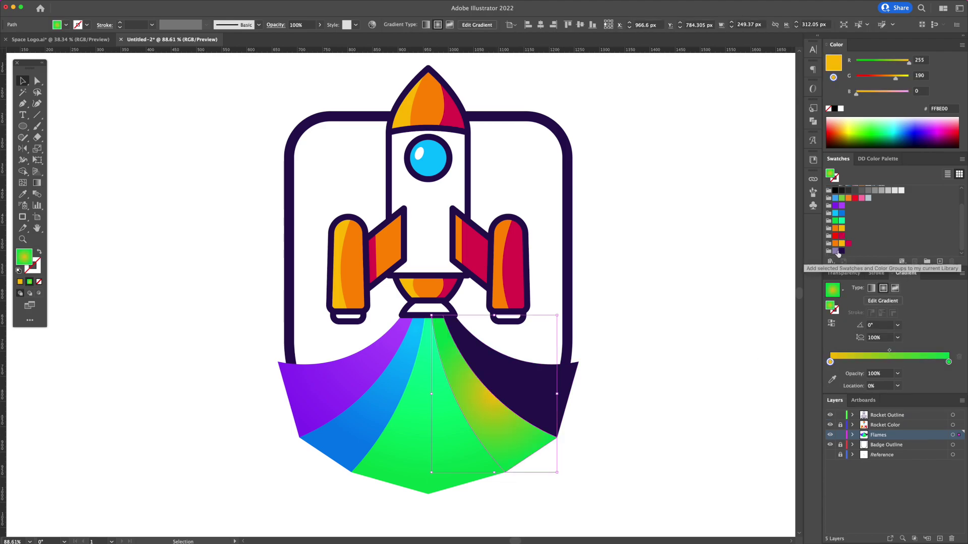
click(948, 362)
click(837, 239)
key(g)
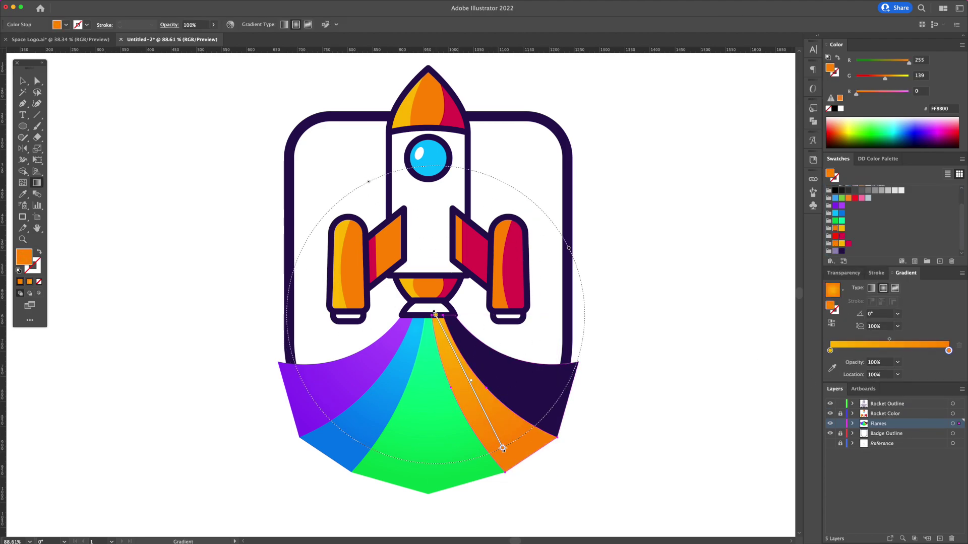
Step: Apply a gradient to the last flame, with a red first stop
key(v)
click(529, 386)
click(832, 289)
click(830, 362)
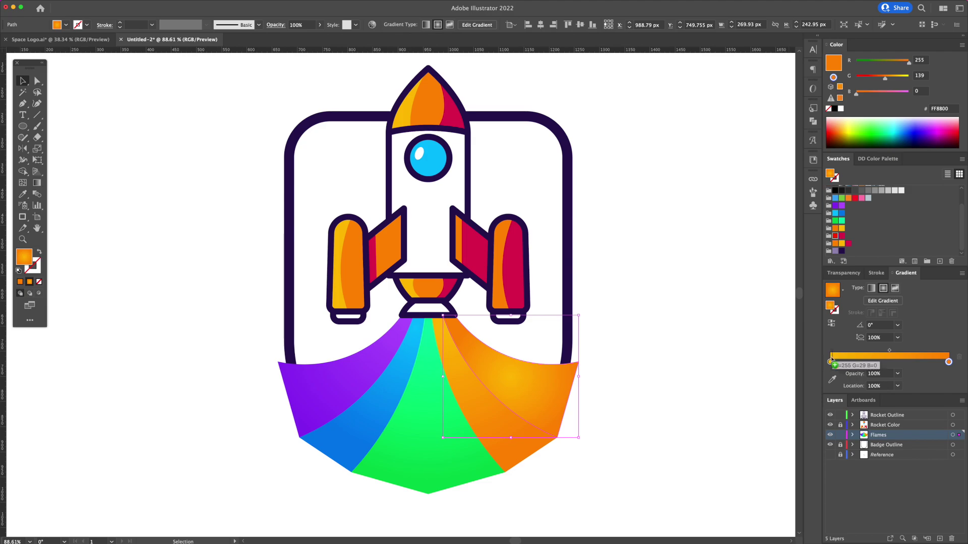
click(841, 242)
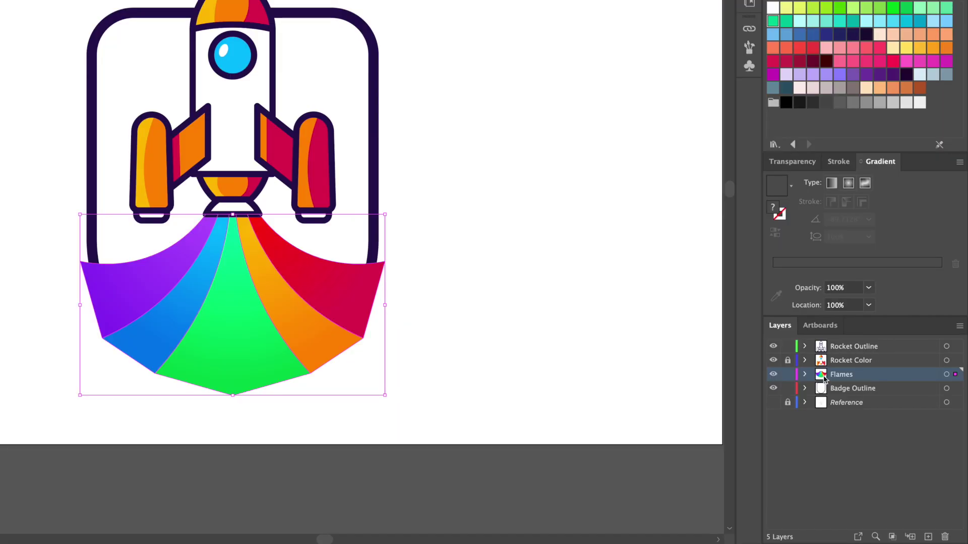
Step: Move the flames to the Badge Outline layer, send them to back, and trim the overhanging piece
click(956, 389)
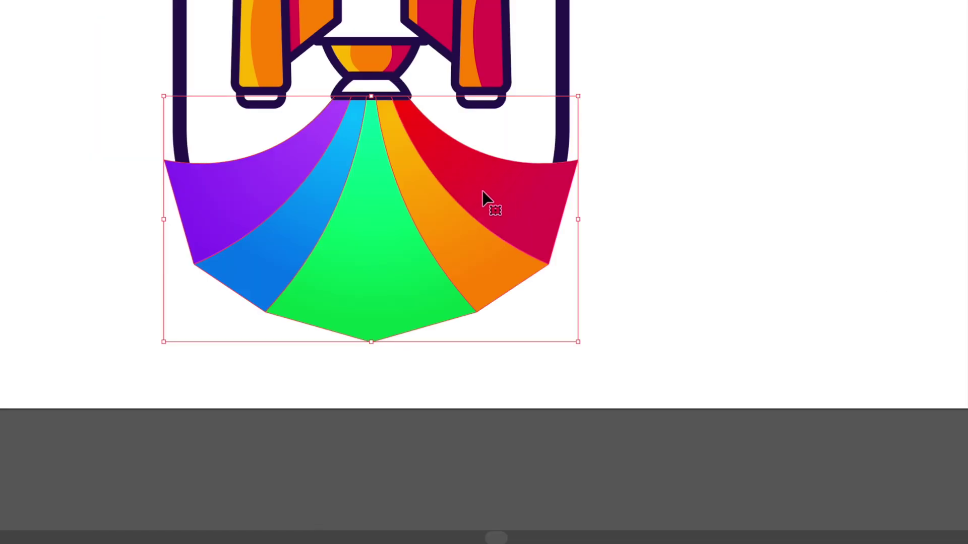
right_click(482, 180)
mouse_move(551, 425)
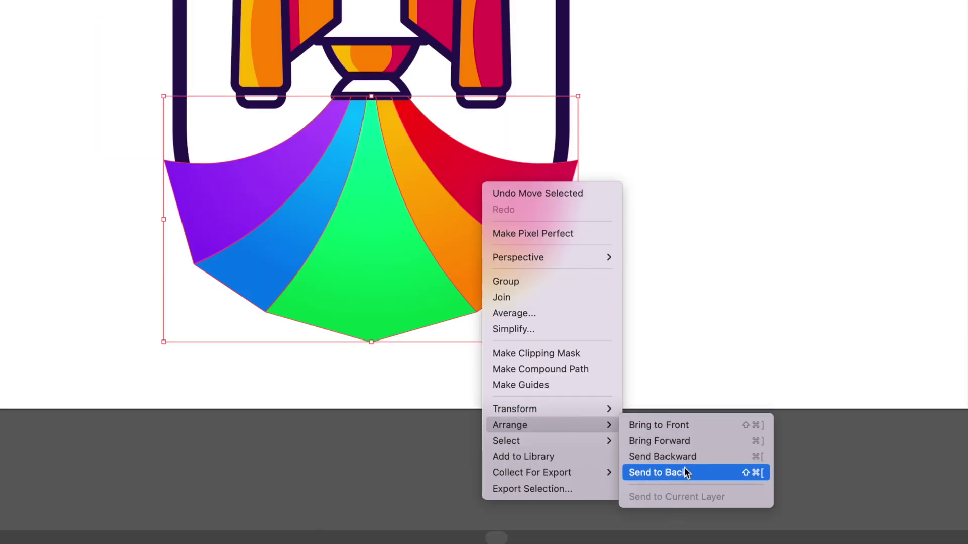
click(685, 467)
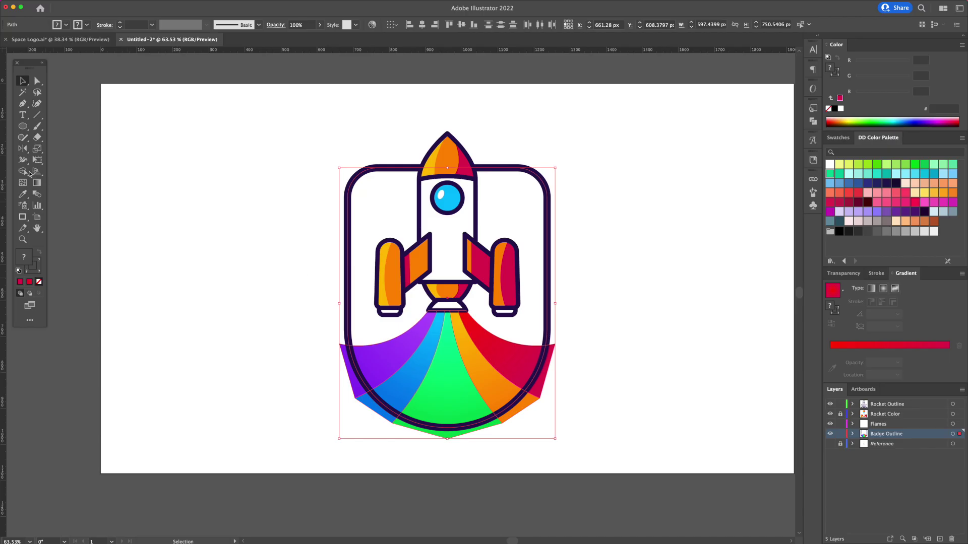
click(23, 172)
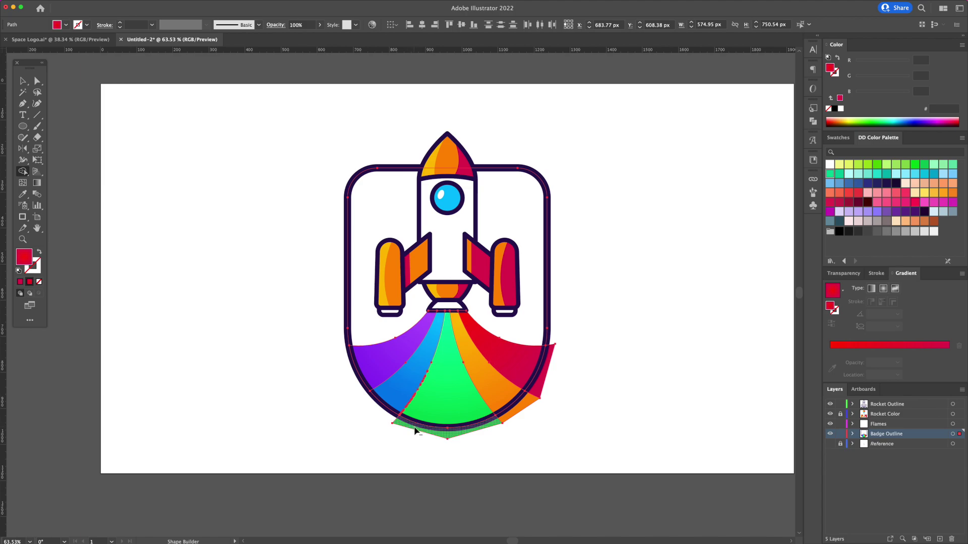
alt+click(416, 432)
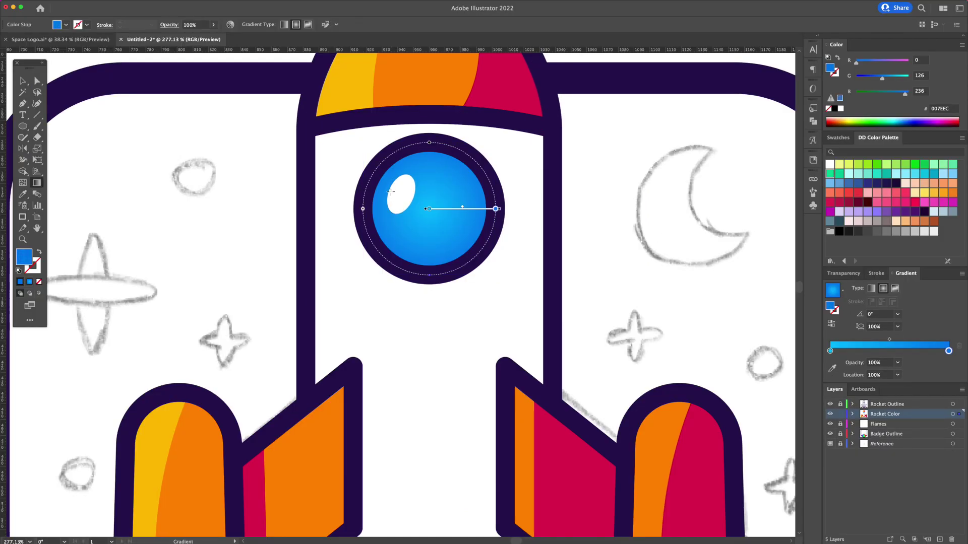
Step: Angle the porthole gradient diagonally from upper left and draw a circle over the moon sketch
drag(376, 186, 461, 244)
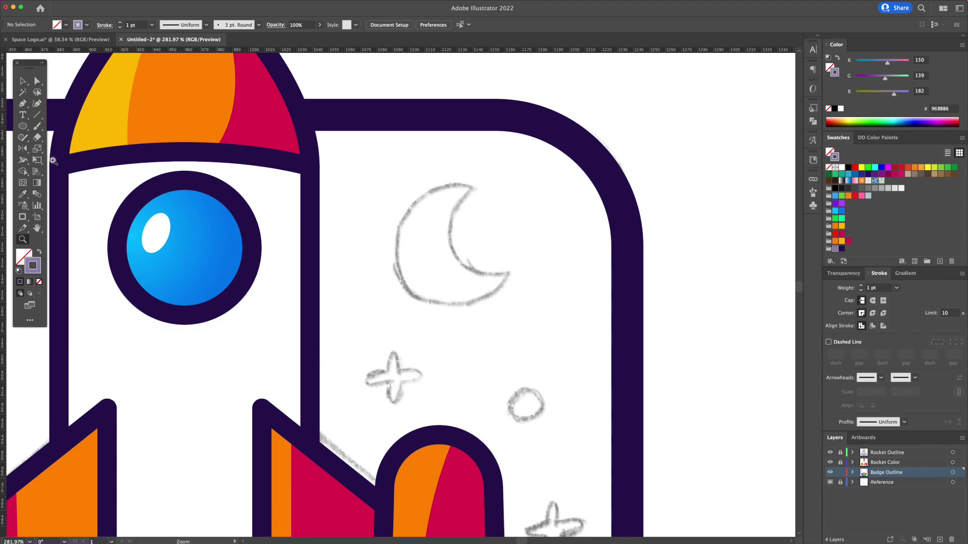
key(l)
drag(457, 244, 520, 304)
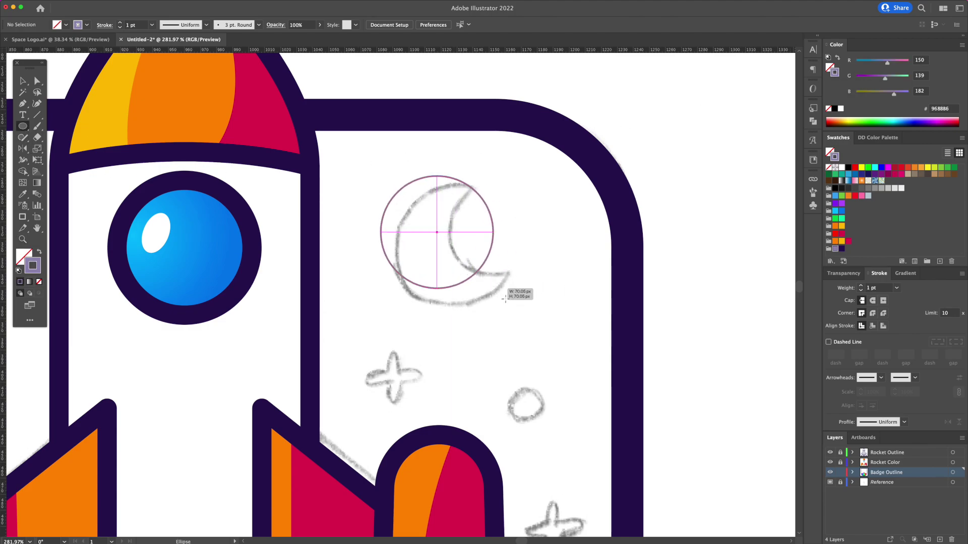
key(v)
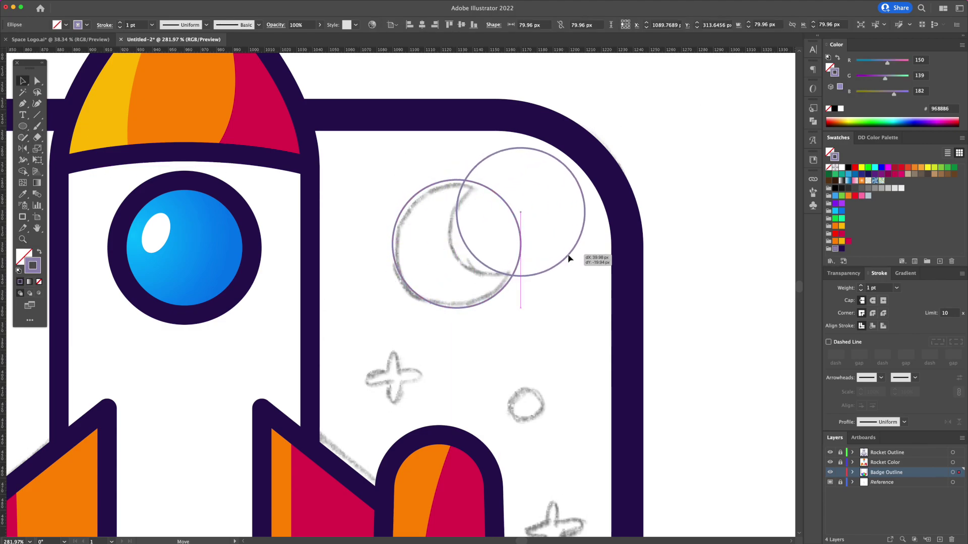
Step: Copy the circle up-right, select both circles for Shape Builder, and copy a sparkle star left
mouse_move(499, 228)
alt+mouse_down()
mouse_move(562, 195)
mouse_move(538, 193)
alt+mouse_up()
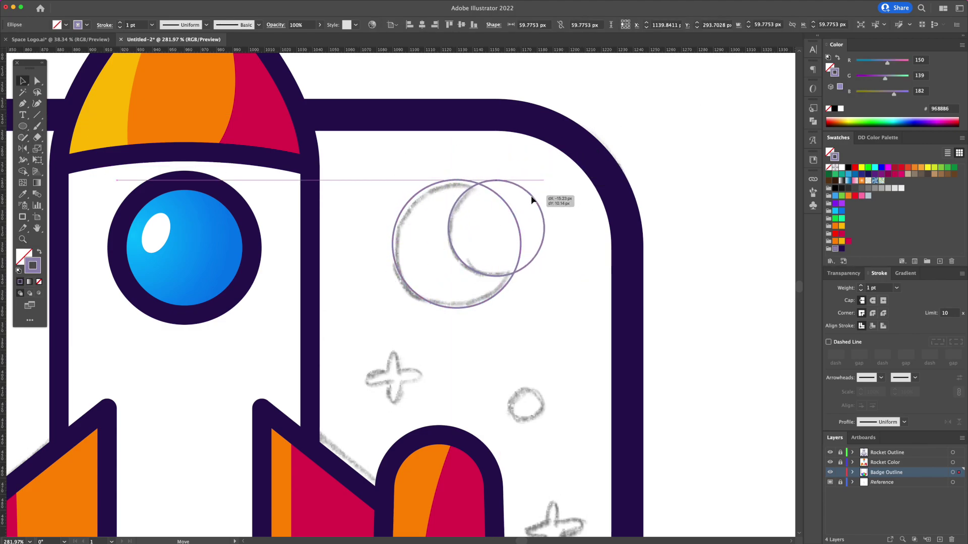
shift+click(438, 187)
key(shift+m)
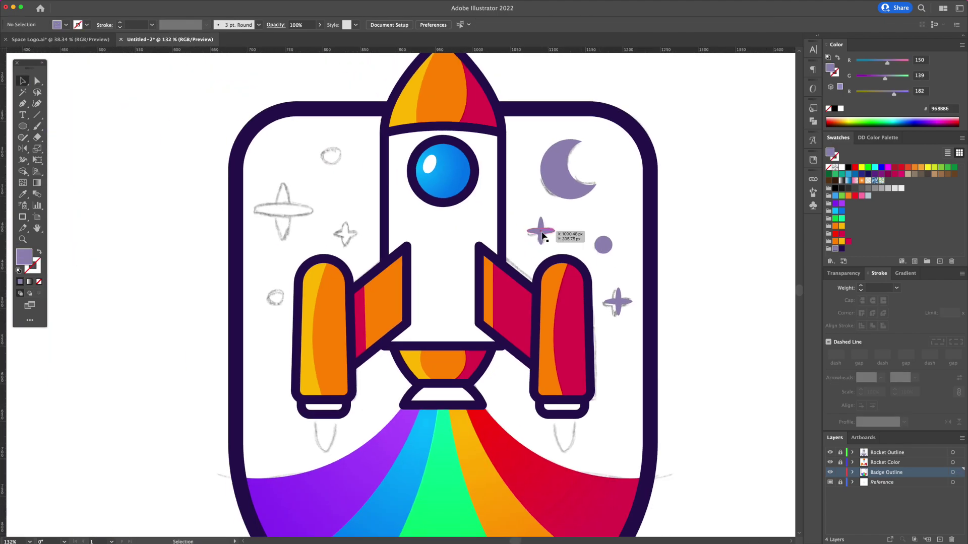
drag(539, 232, 285, 214)
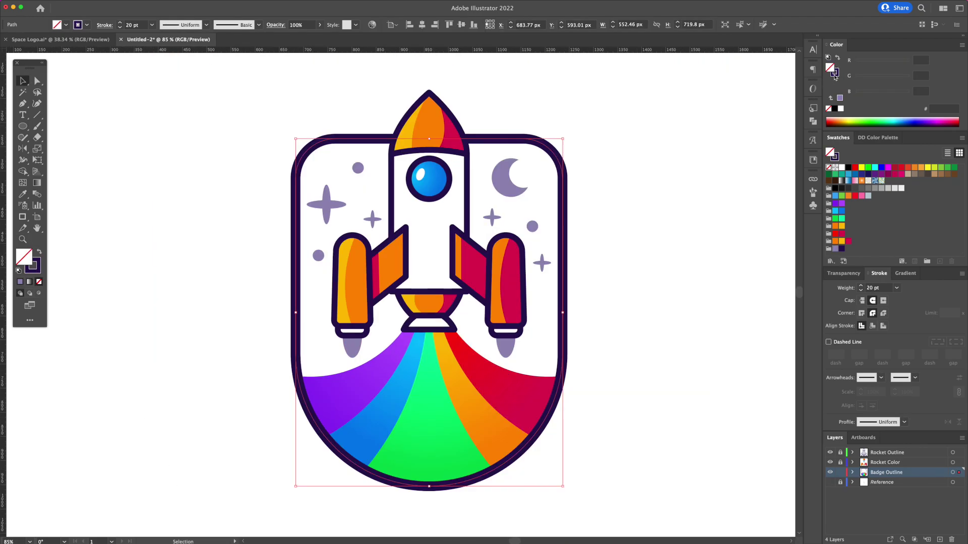
Step: Make the badge solid dark purple with no outline and send it behind the flames
click(835, 74)
click(835, 59)
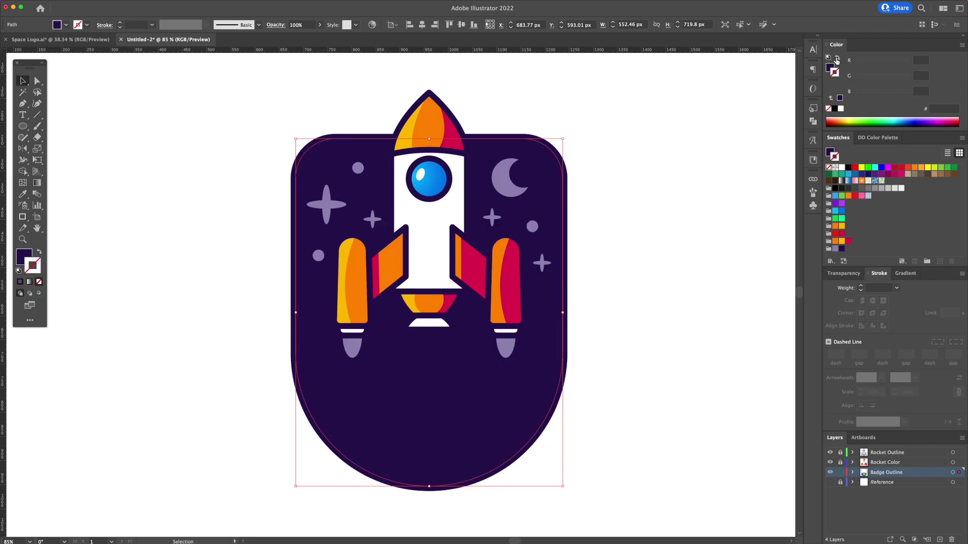
right_click(549, 171)
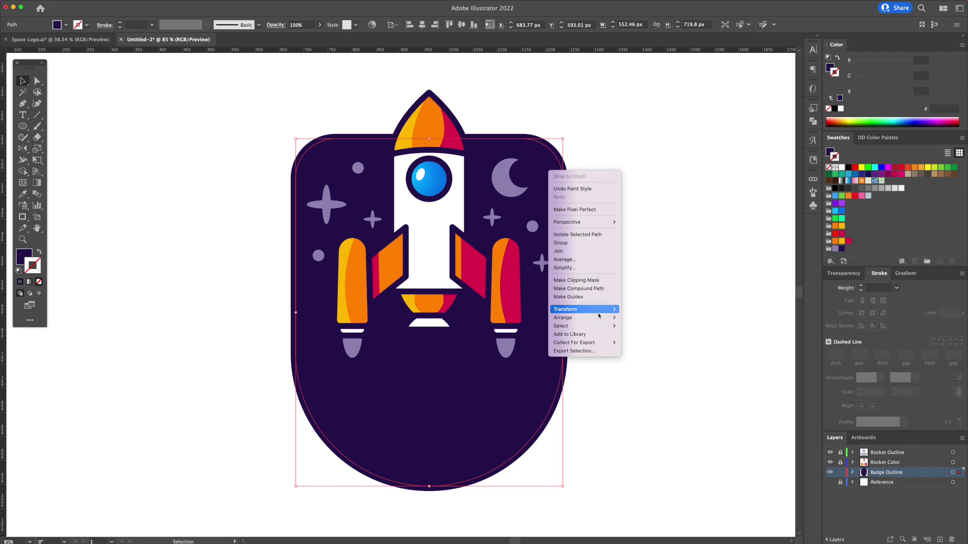
mouse_move(563, 318)
click(650, 343)
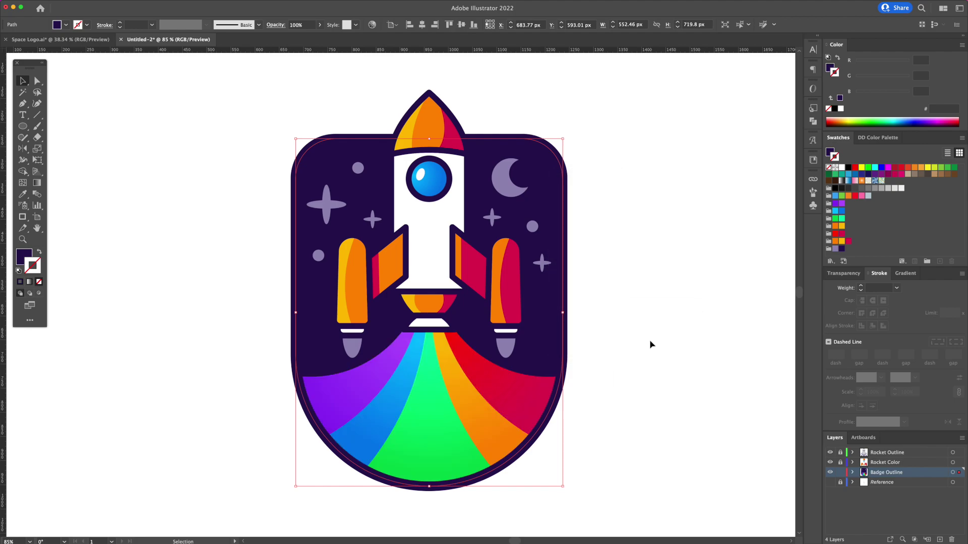
click(650, 340)
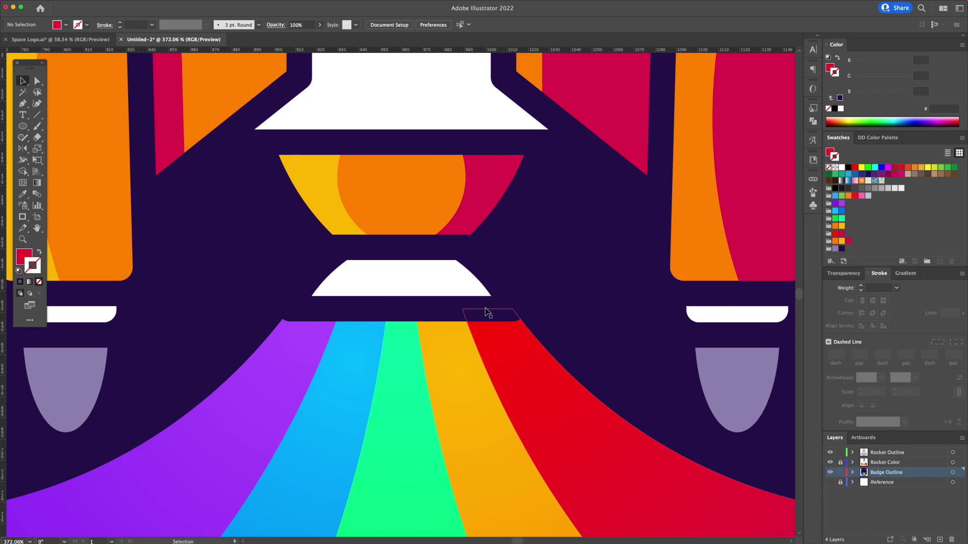
Step: Widen the white nozzle trapezoid and place the grey highlight on the rocket body
drag(486, 312, 529, 312)
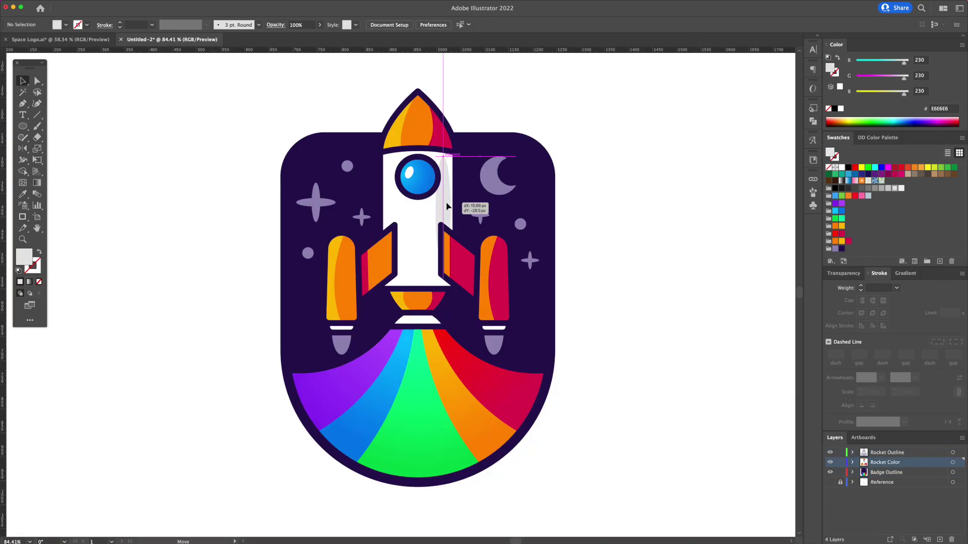
drag(447, 206, 440, 205)
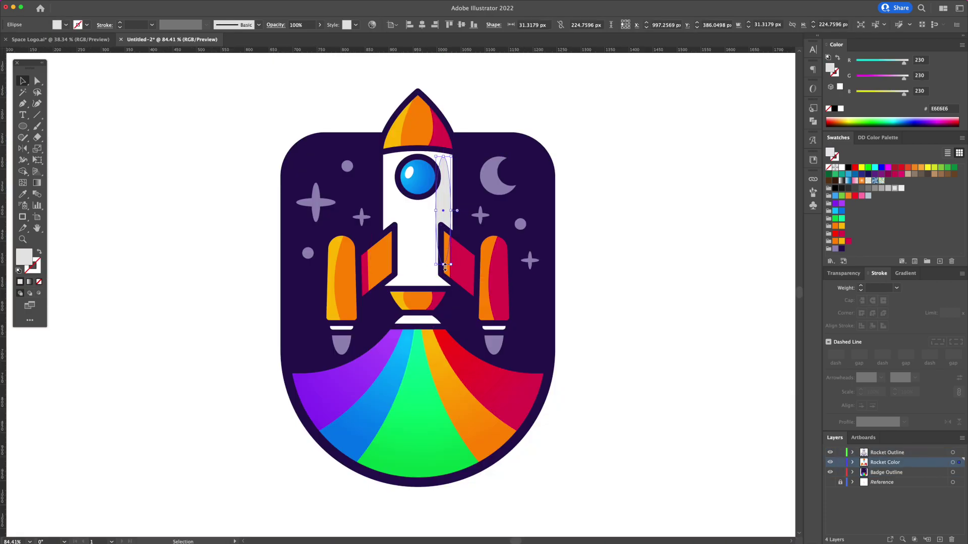
click(441, 206)
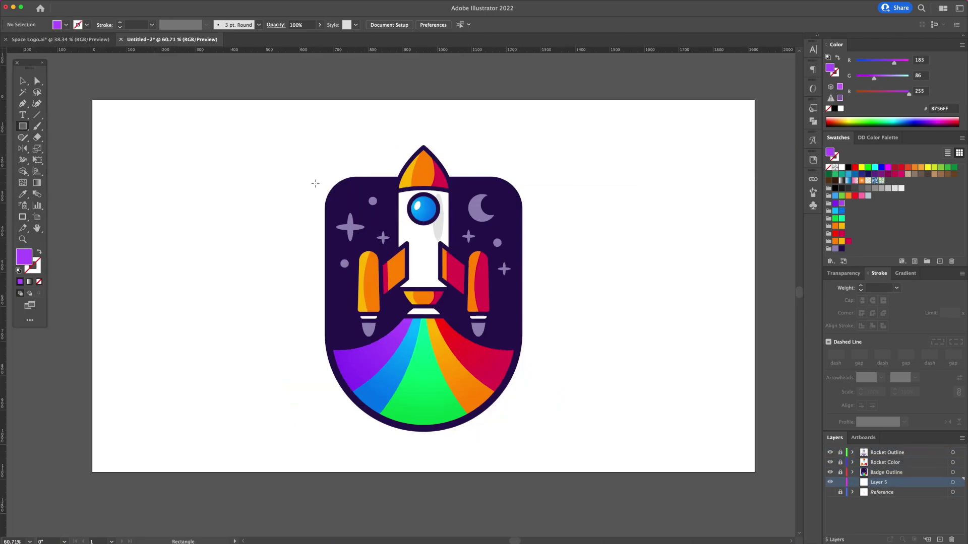
text(20)
Step: Create the 1920×1080 px purple rectangle and align it to the artboard
key(Tab)
text(1080)
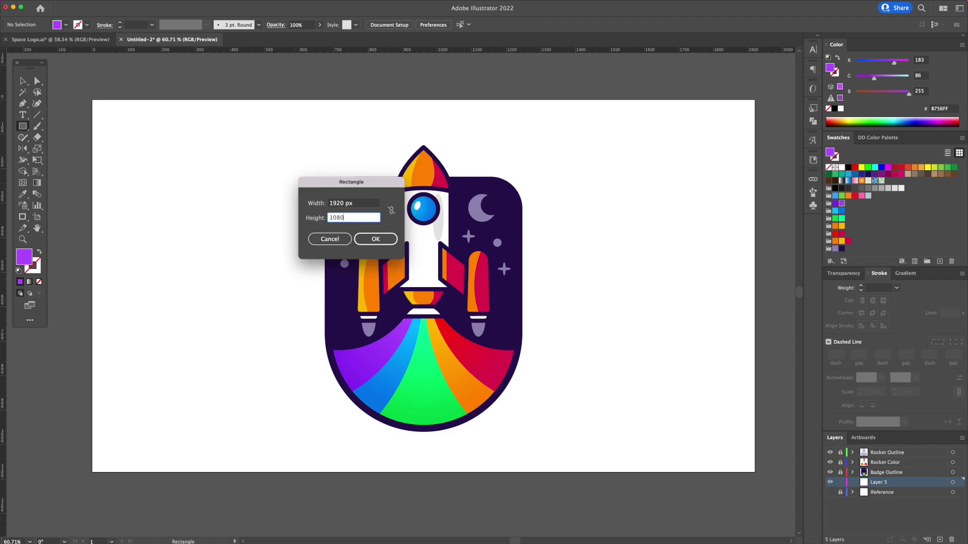
key(Return)
key(v)
click(422, 25)
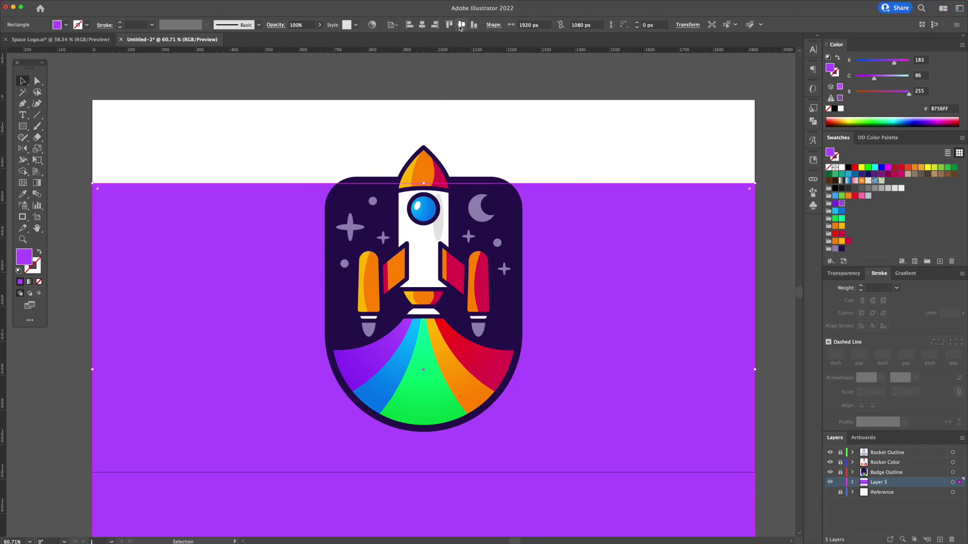